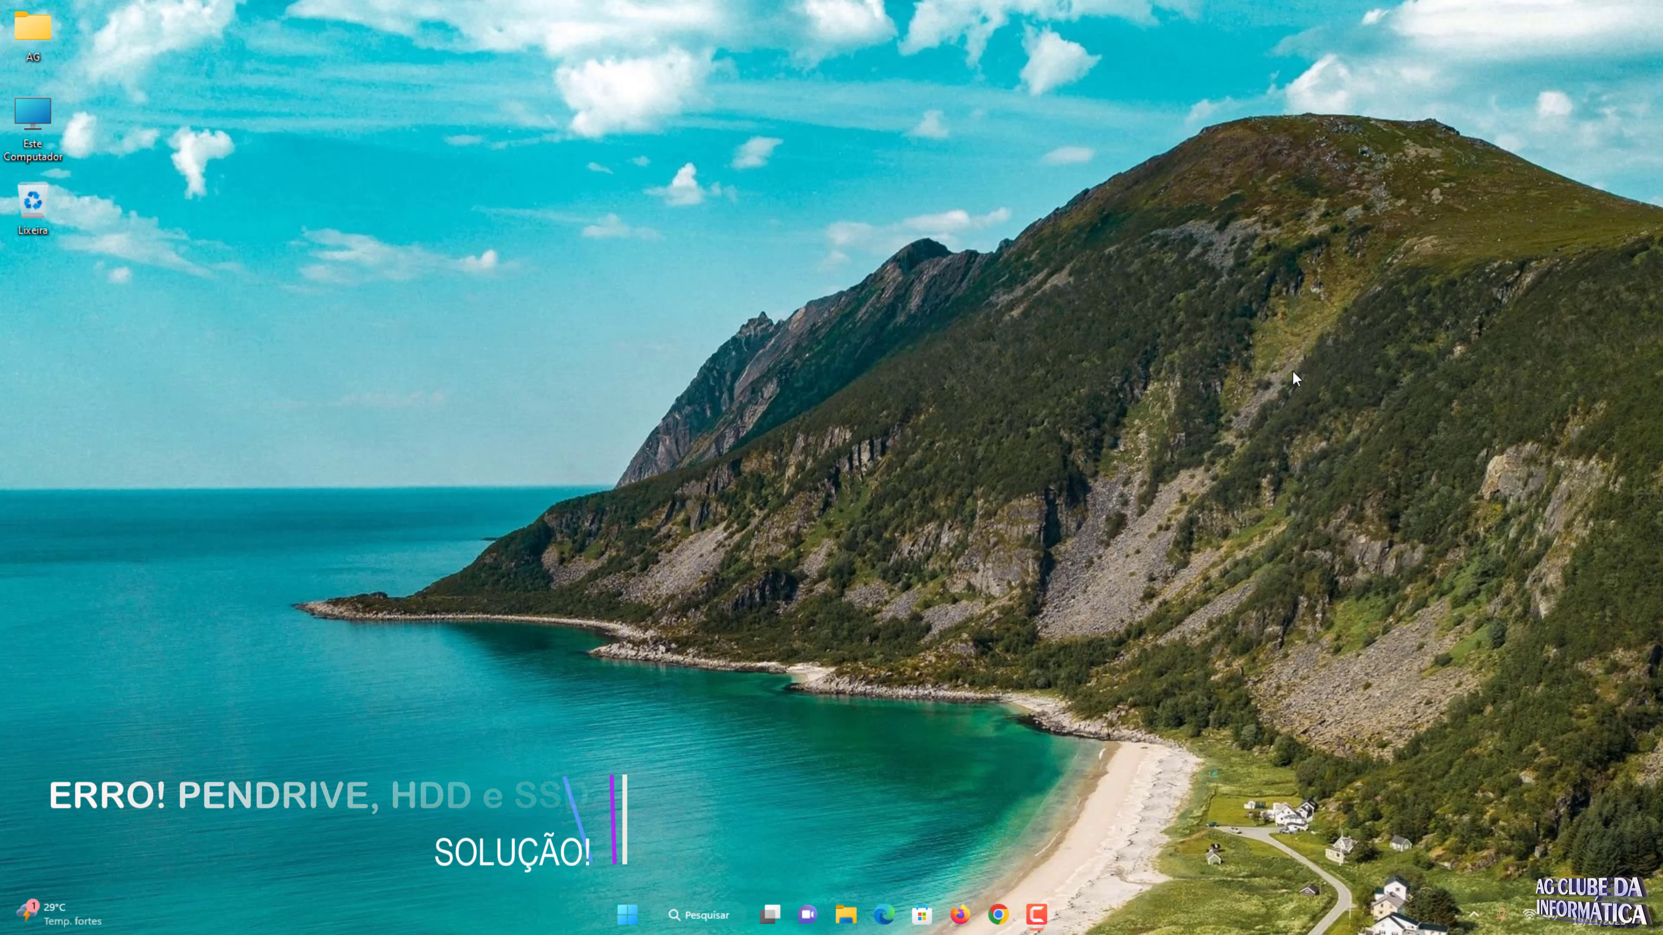
Step: Check the drives listed in Este Computador, close it, and open Gerenciamento de disco in a maximized Gerenciamento do computador window
{"action": "double_click", "coordinate": [39, 152]}
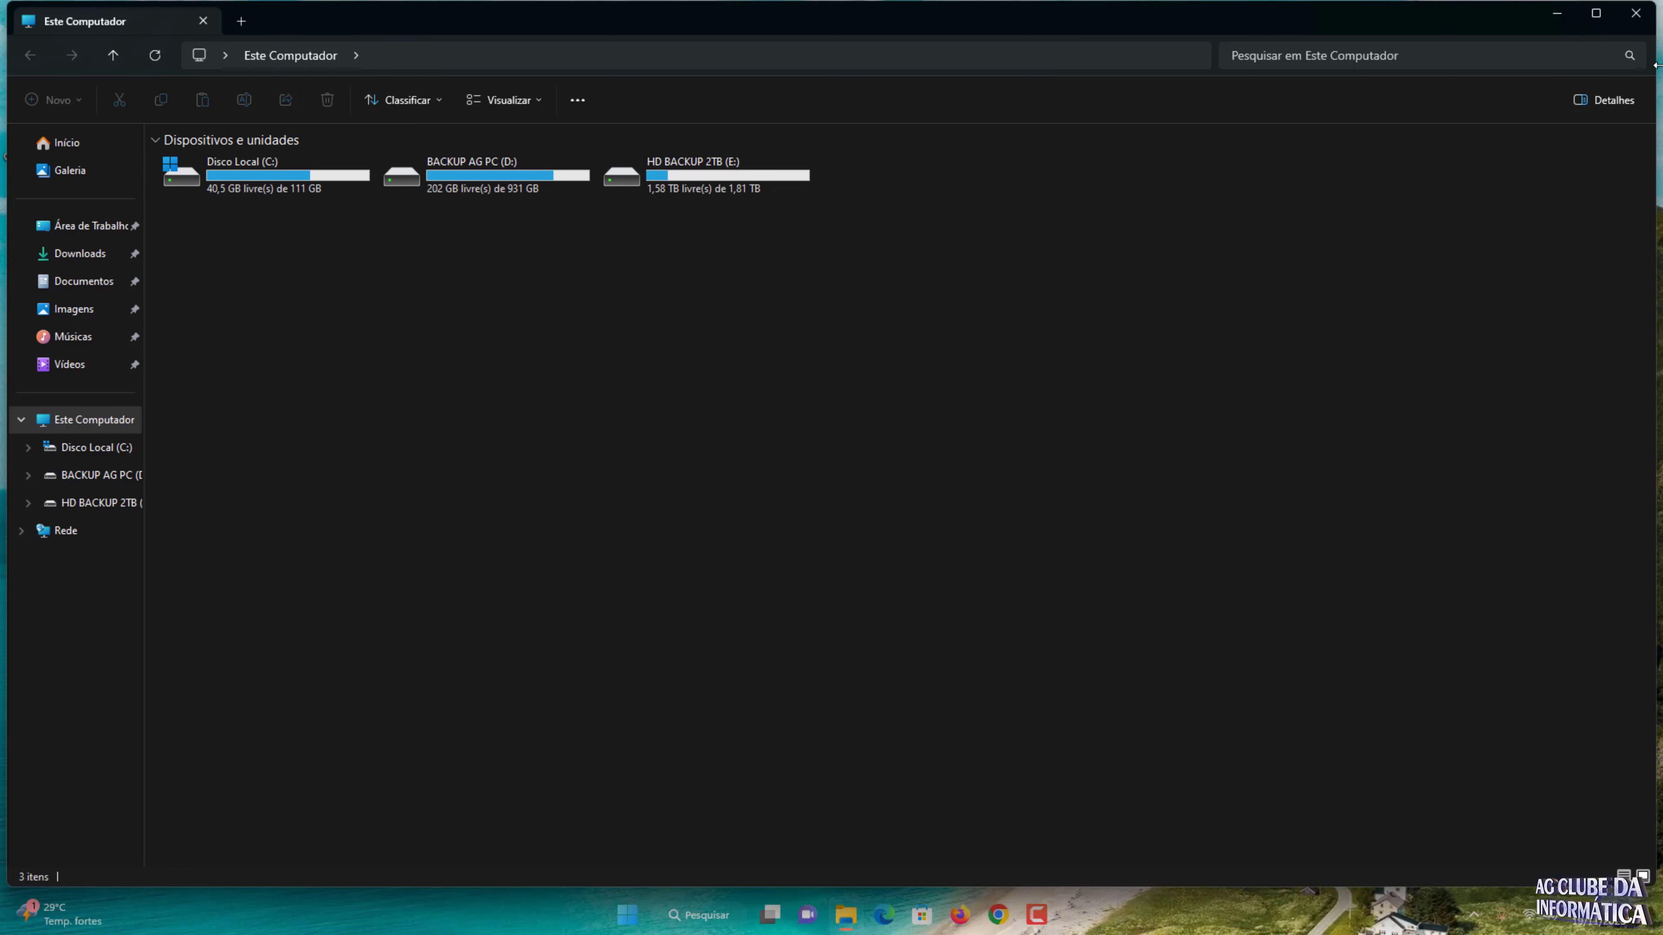
{"action": "left_click", "coordinate": [1635, 13]}
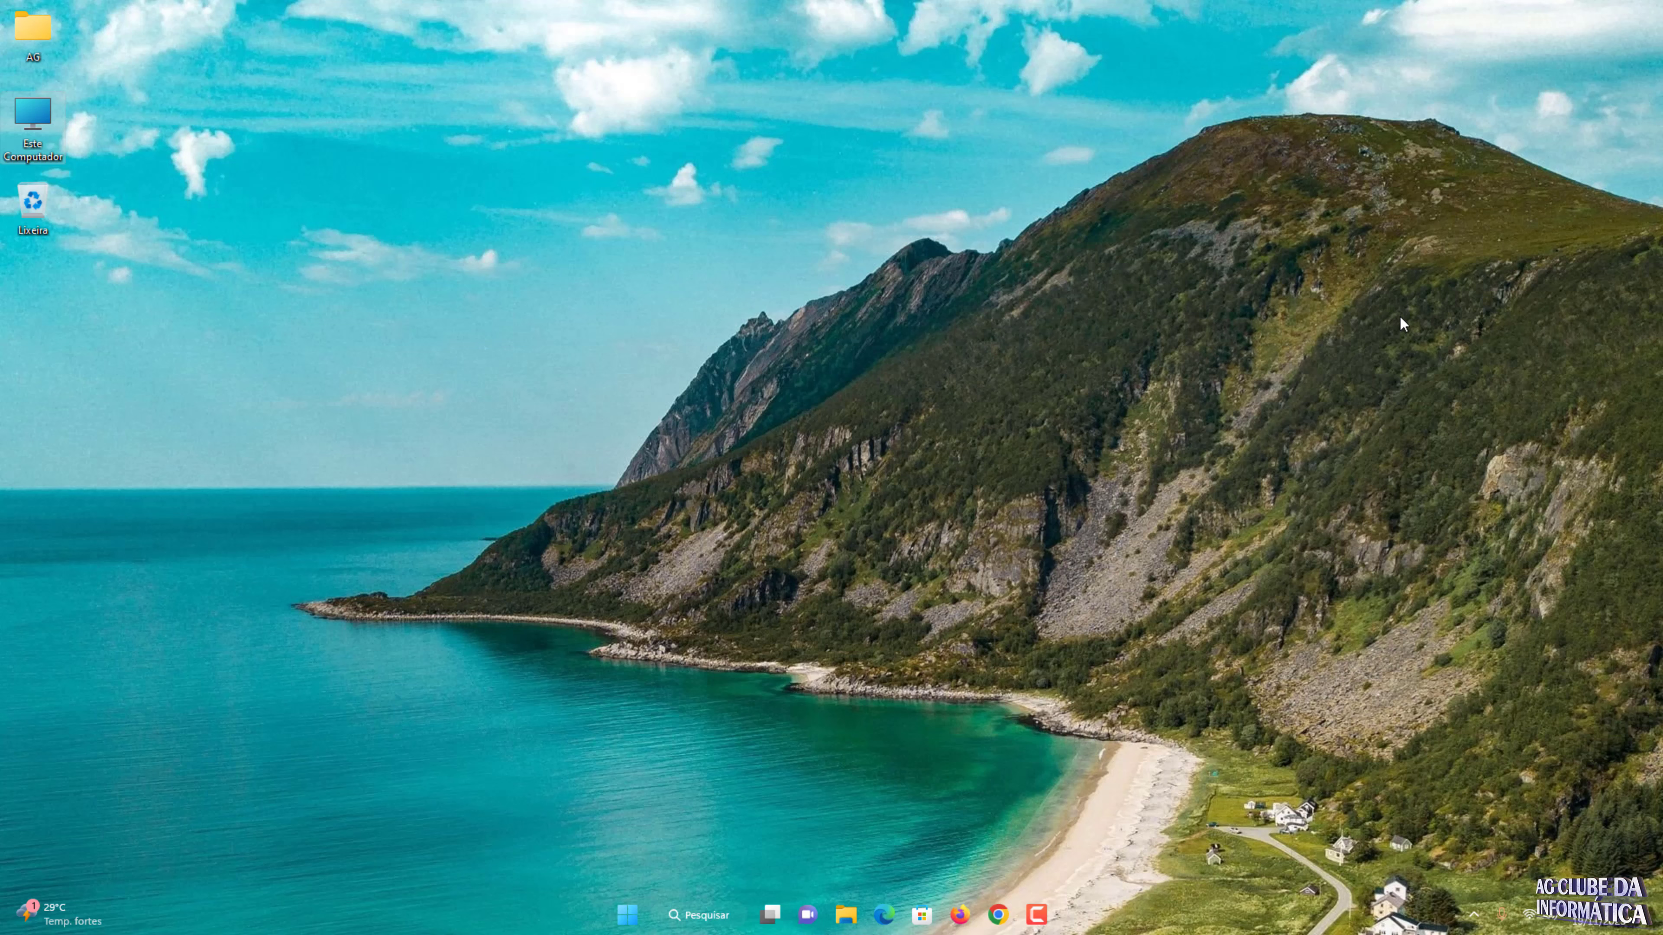
{"action": "right_click", "coordinate": [27, 121]}
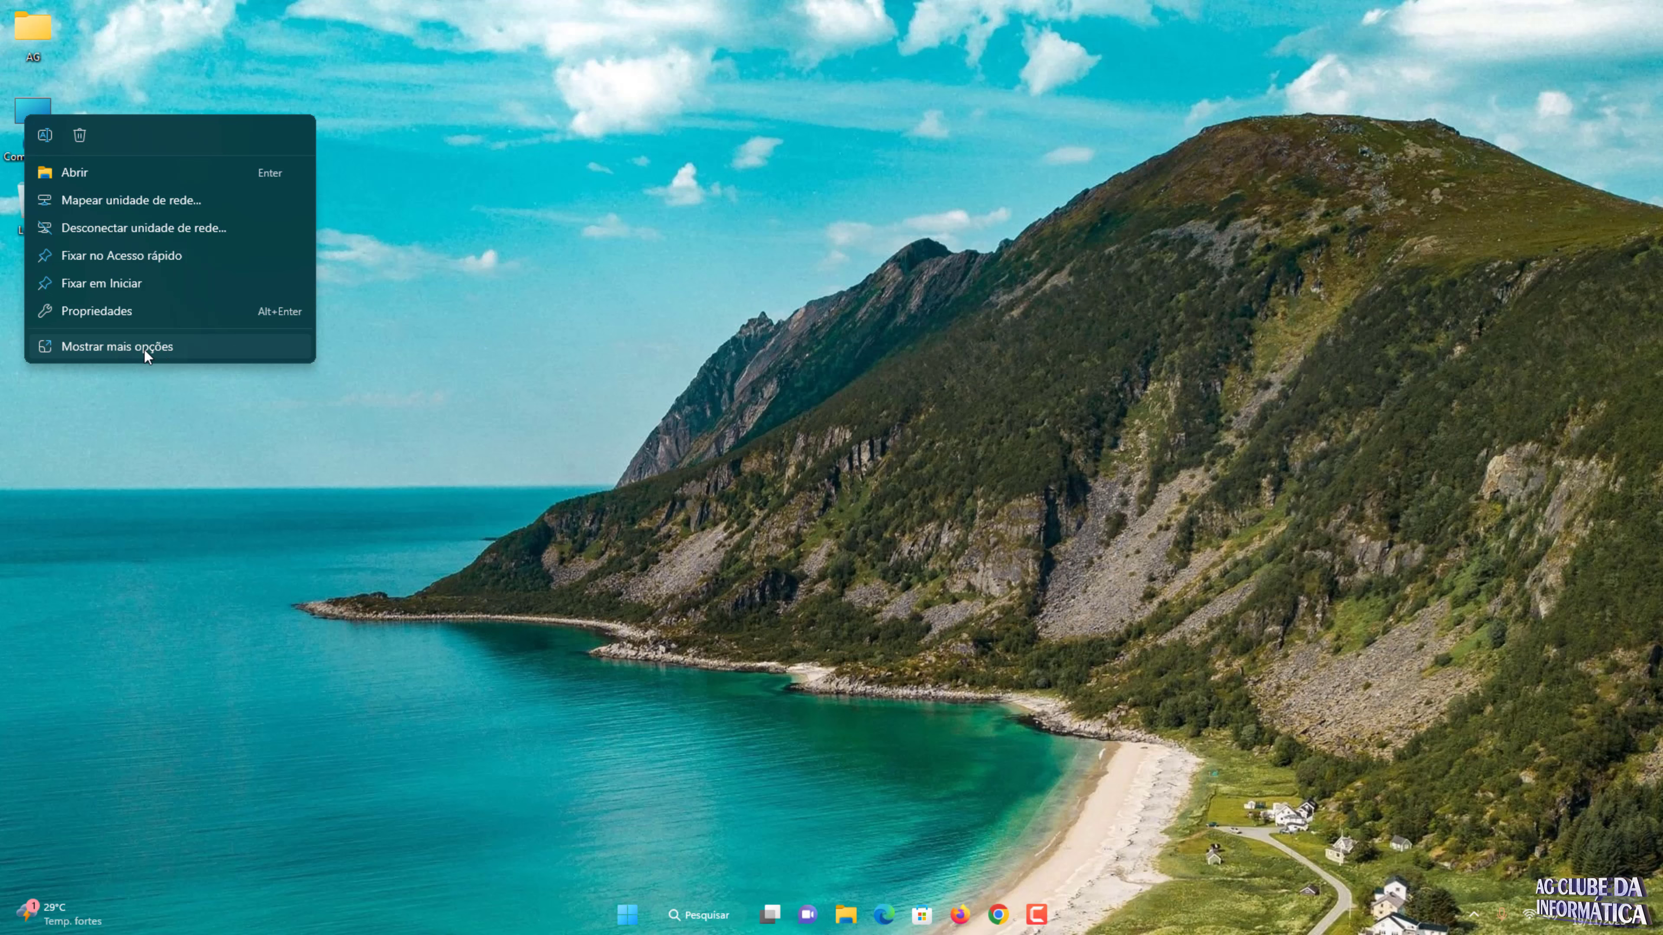
{"action": "left_click", "coordinate": [88, 349]}
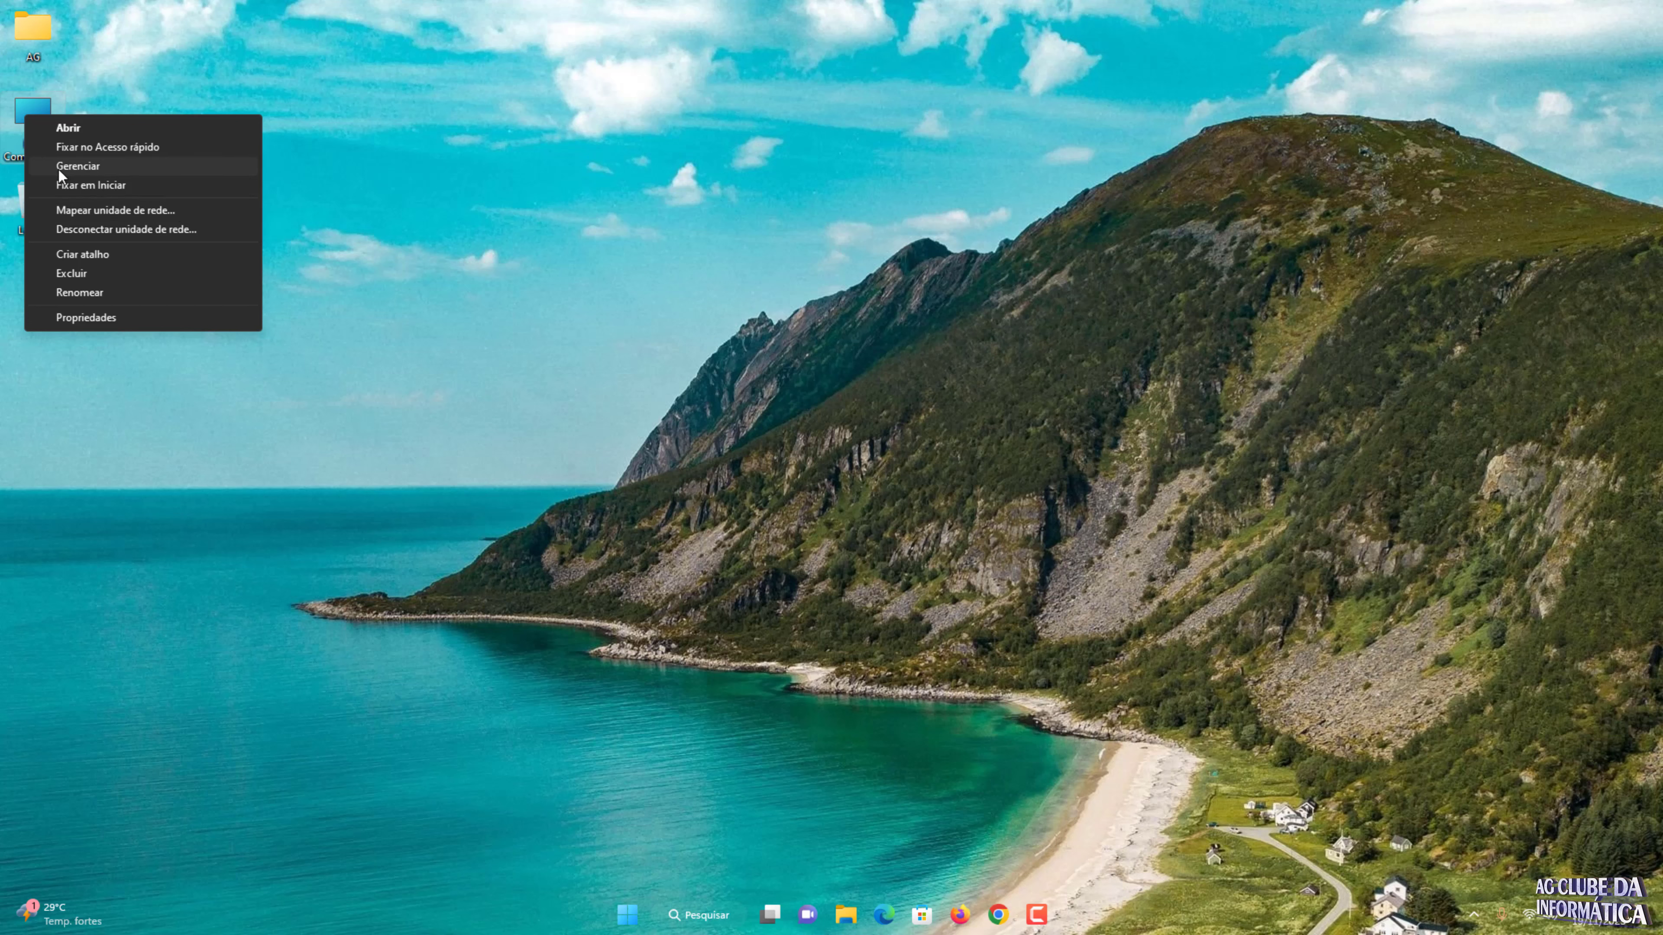
{"action": "left_click", "coordinate": [90, 167]}
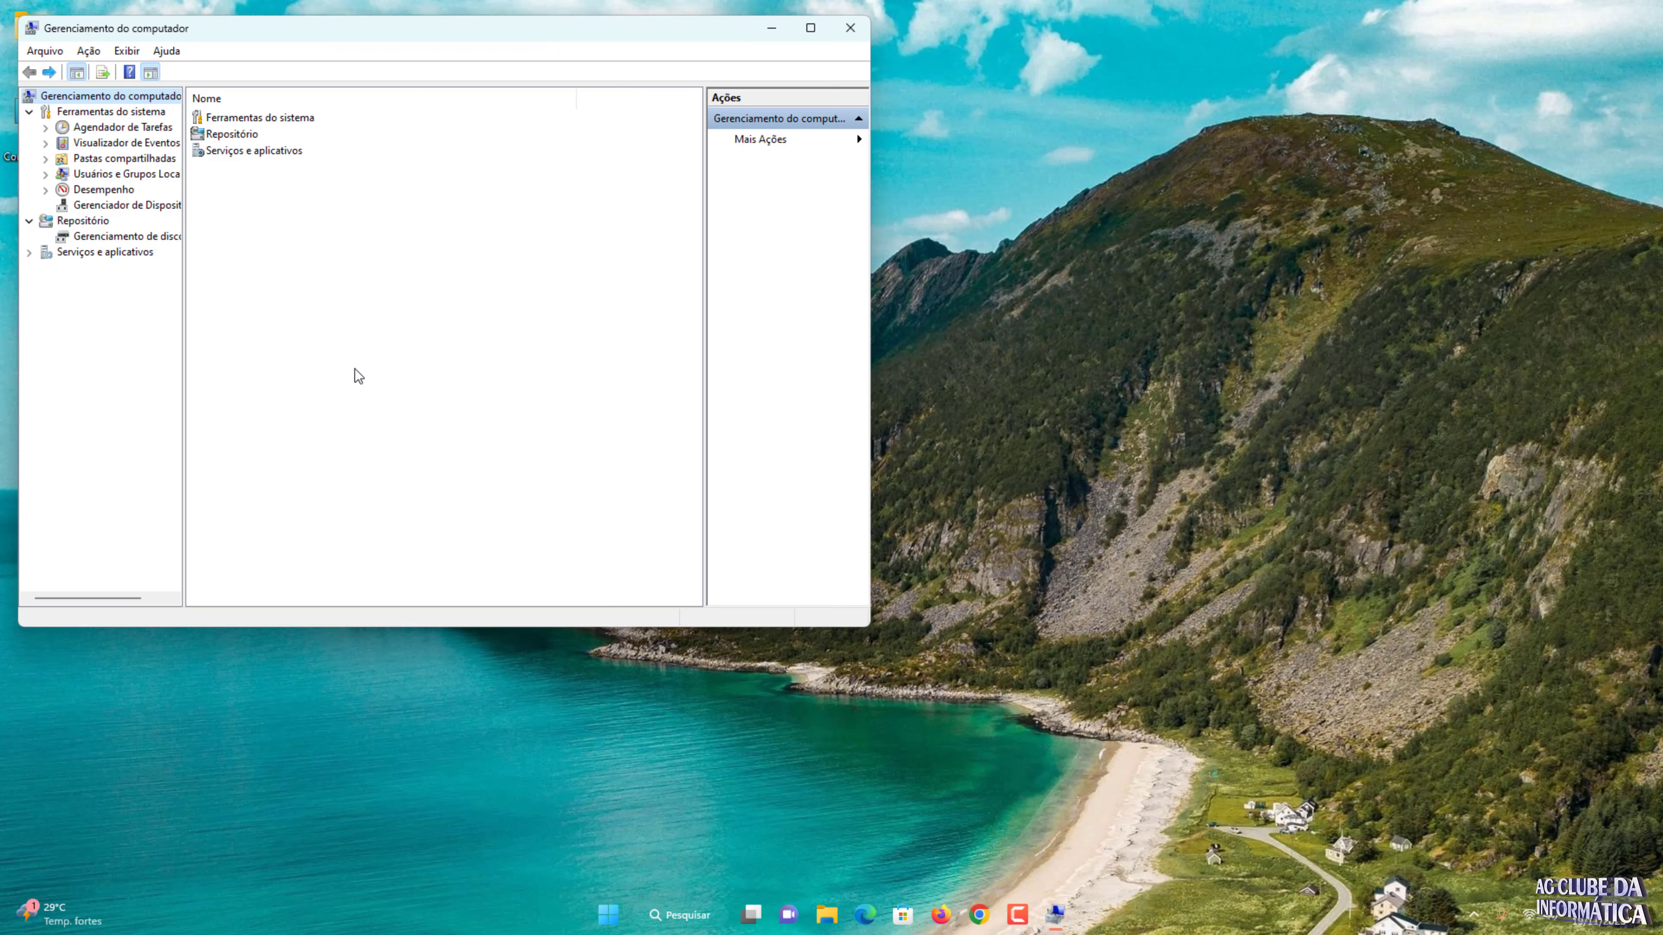
{"action": "left_click", "coordinate": [156, 243]}
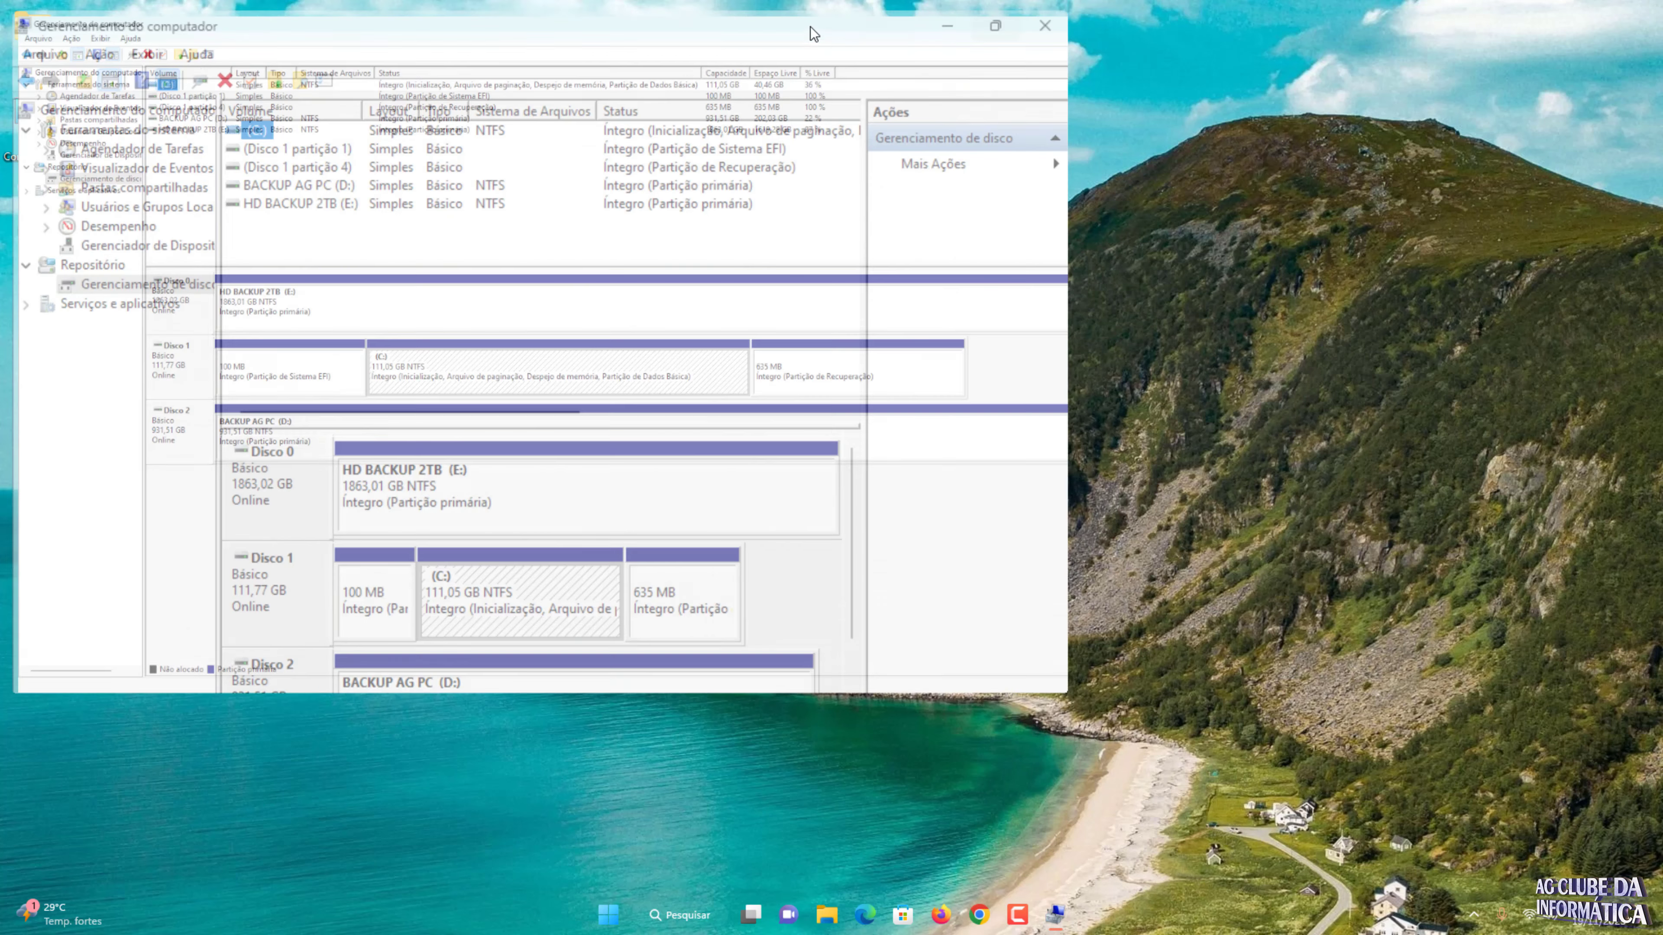
{"action": "left_click", "coordinate": [811, 28]}
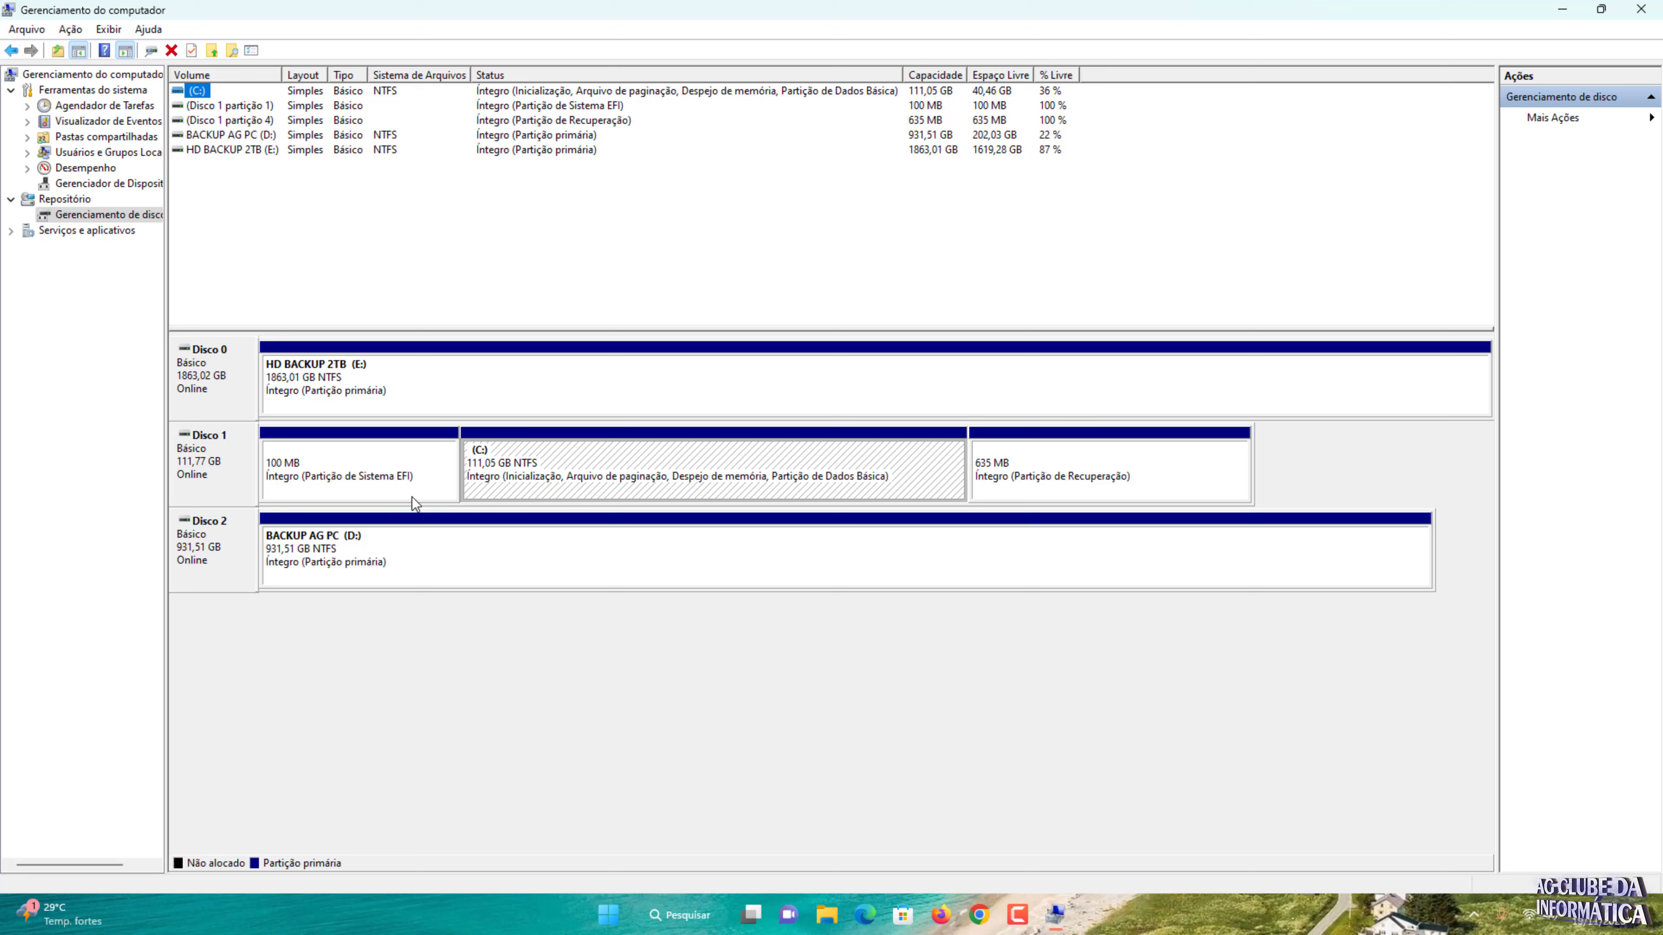
Step: Close the pen drive's folder window and look for PENDRIVE AG (G:) among the drives in Este Computador
{"action": "left_click", "coordinate": [1230, 303]}
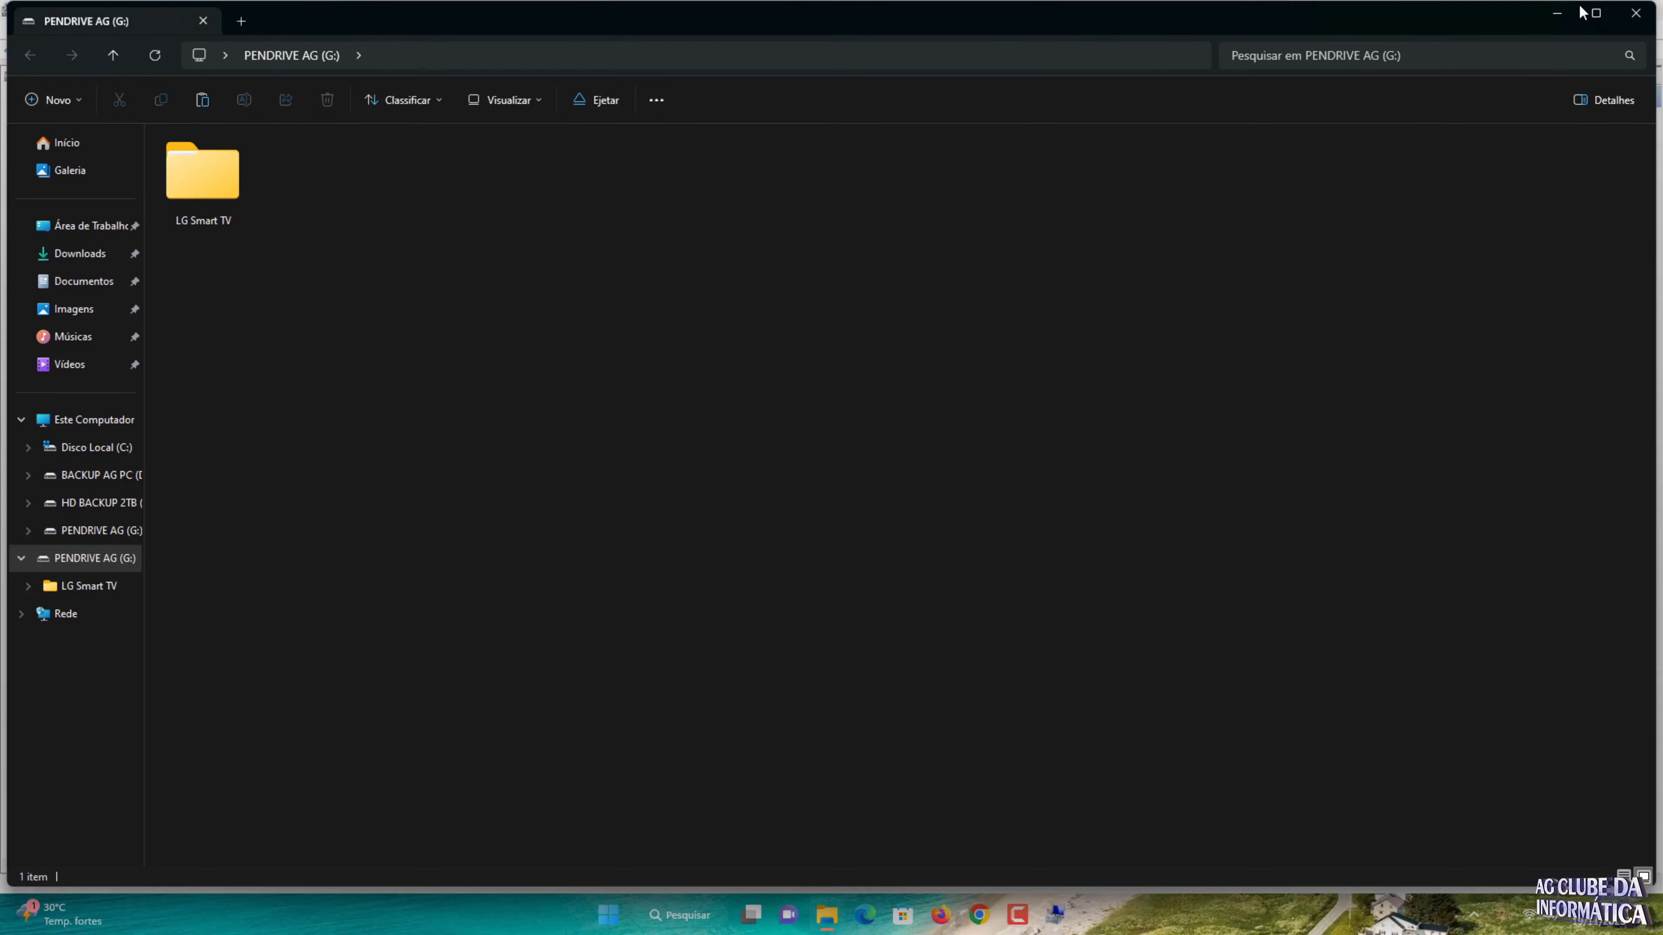
{"action": "left_click", "coordinate": [1636, 15]}
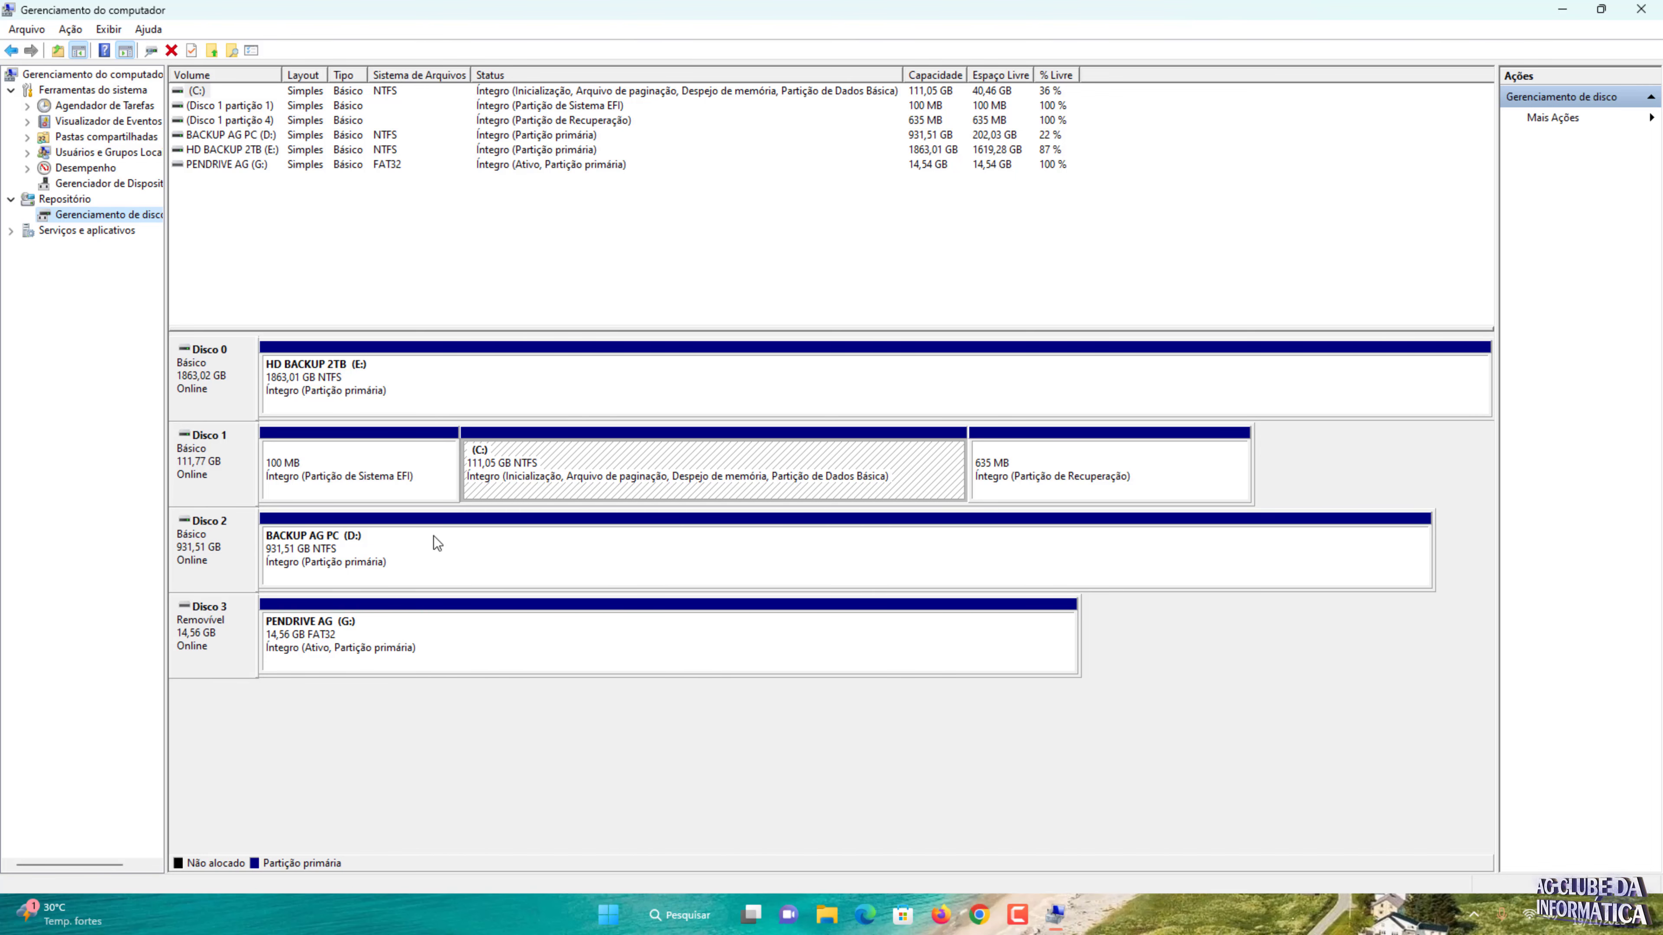
{"action": "left_click", "coordinate": [1562, 9]}
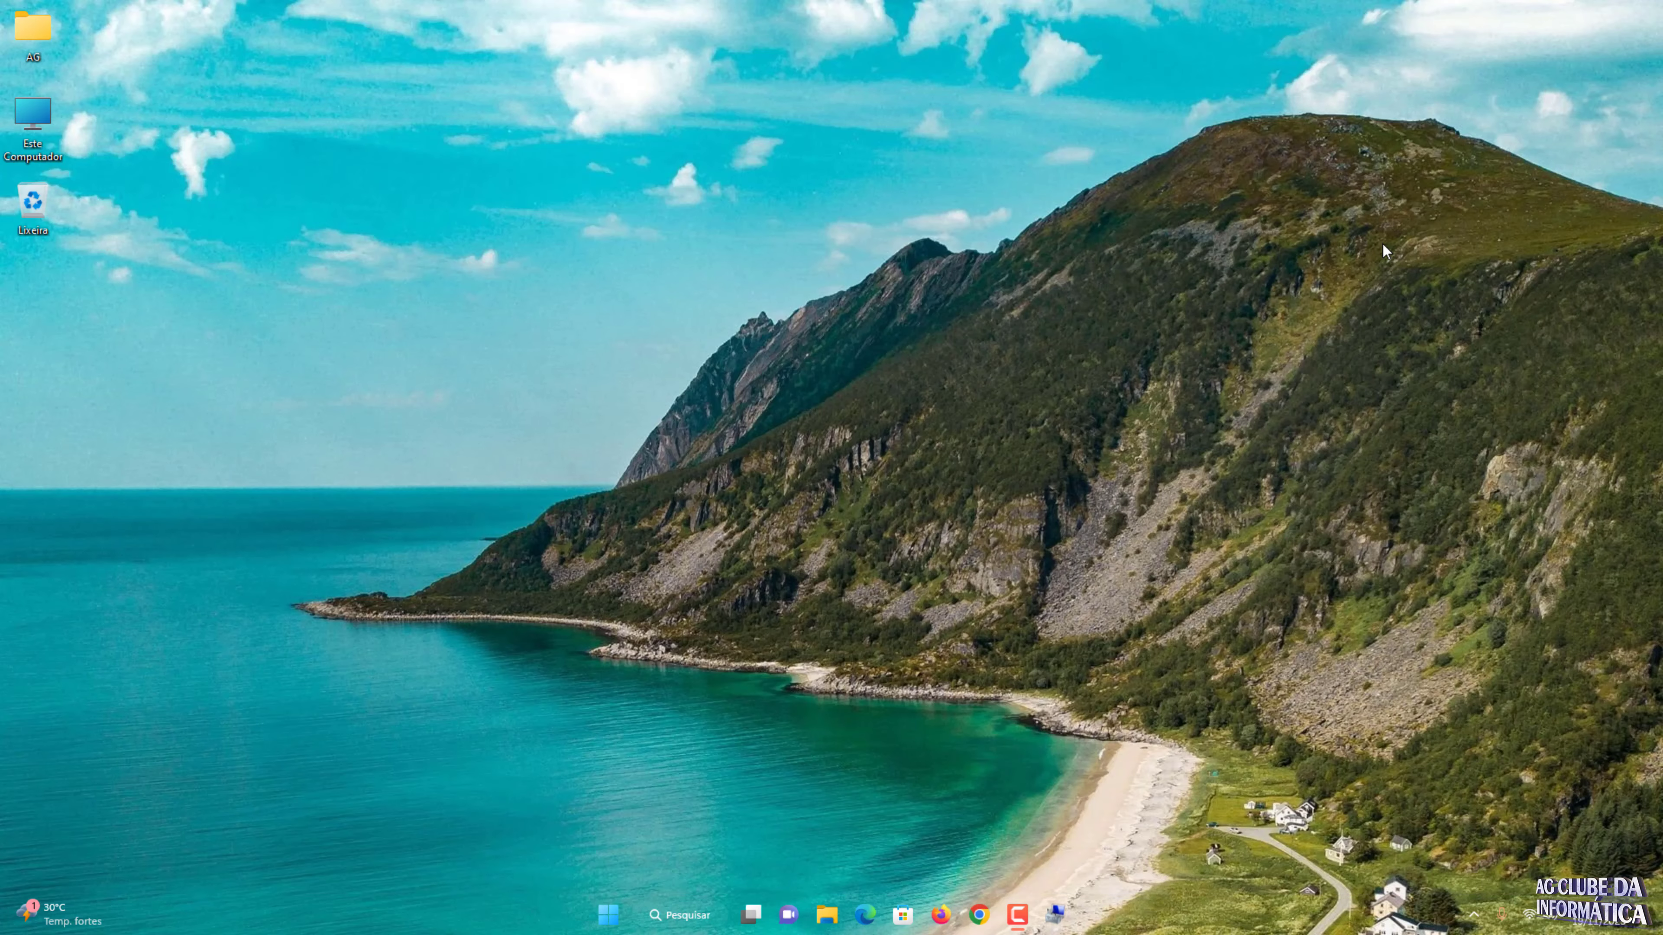
{"action": "double_click", "coordinate": [36, 111]}
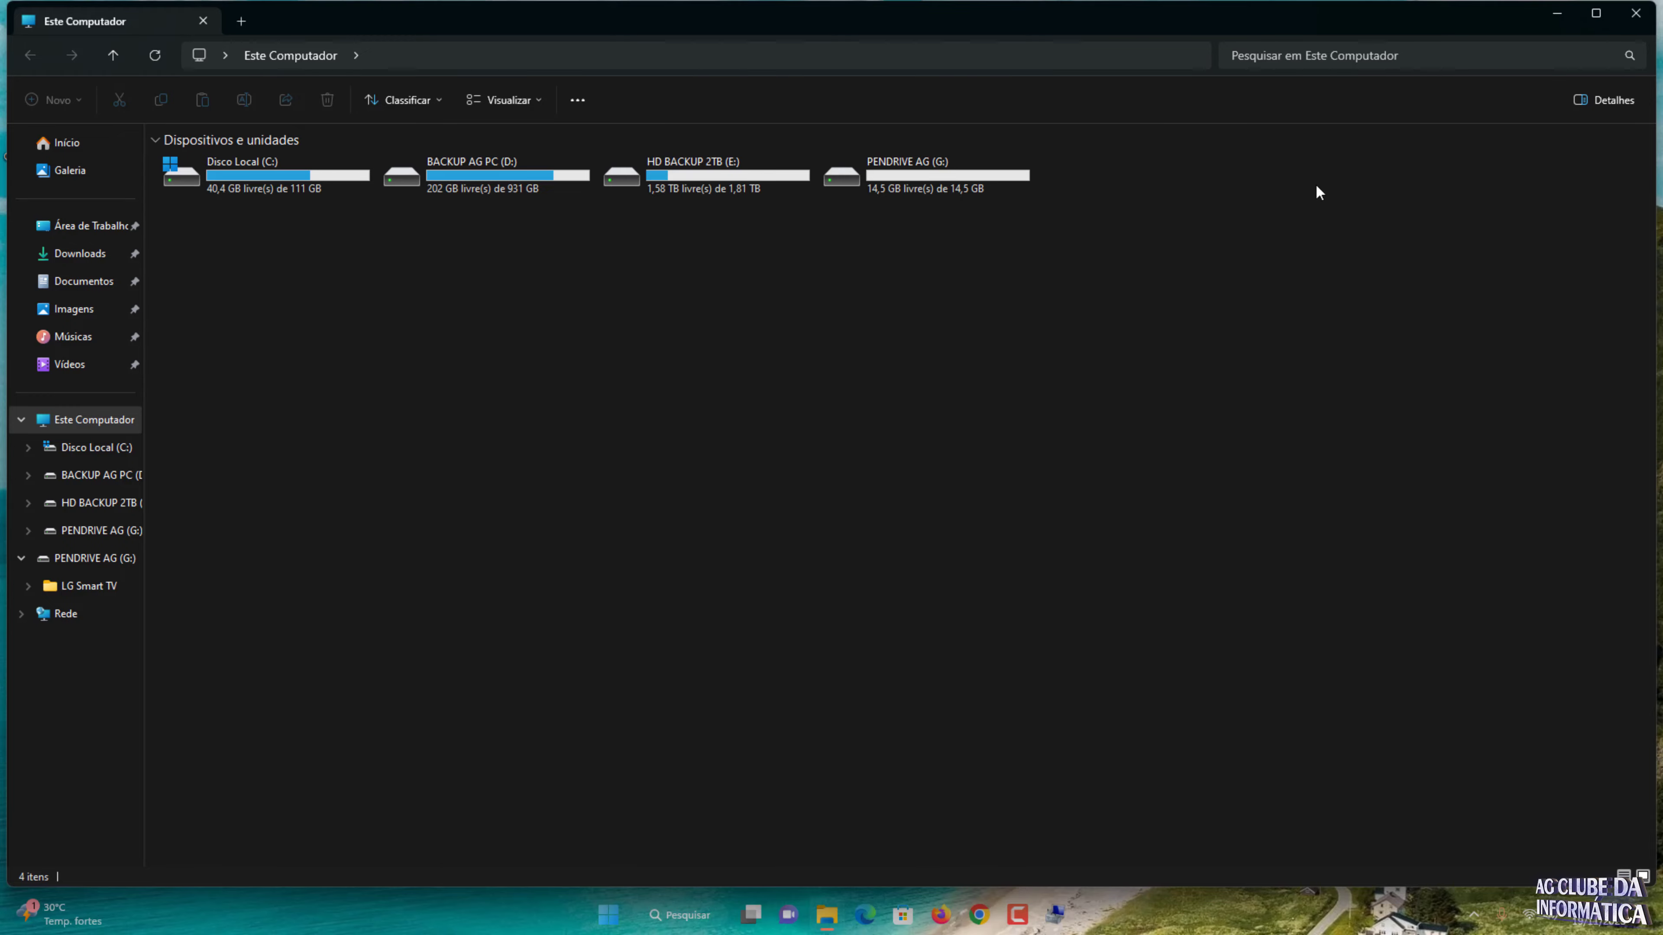
{"action": "left_click", "coordinate": [1557, 14]}
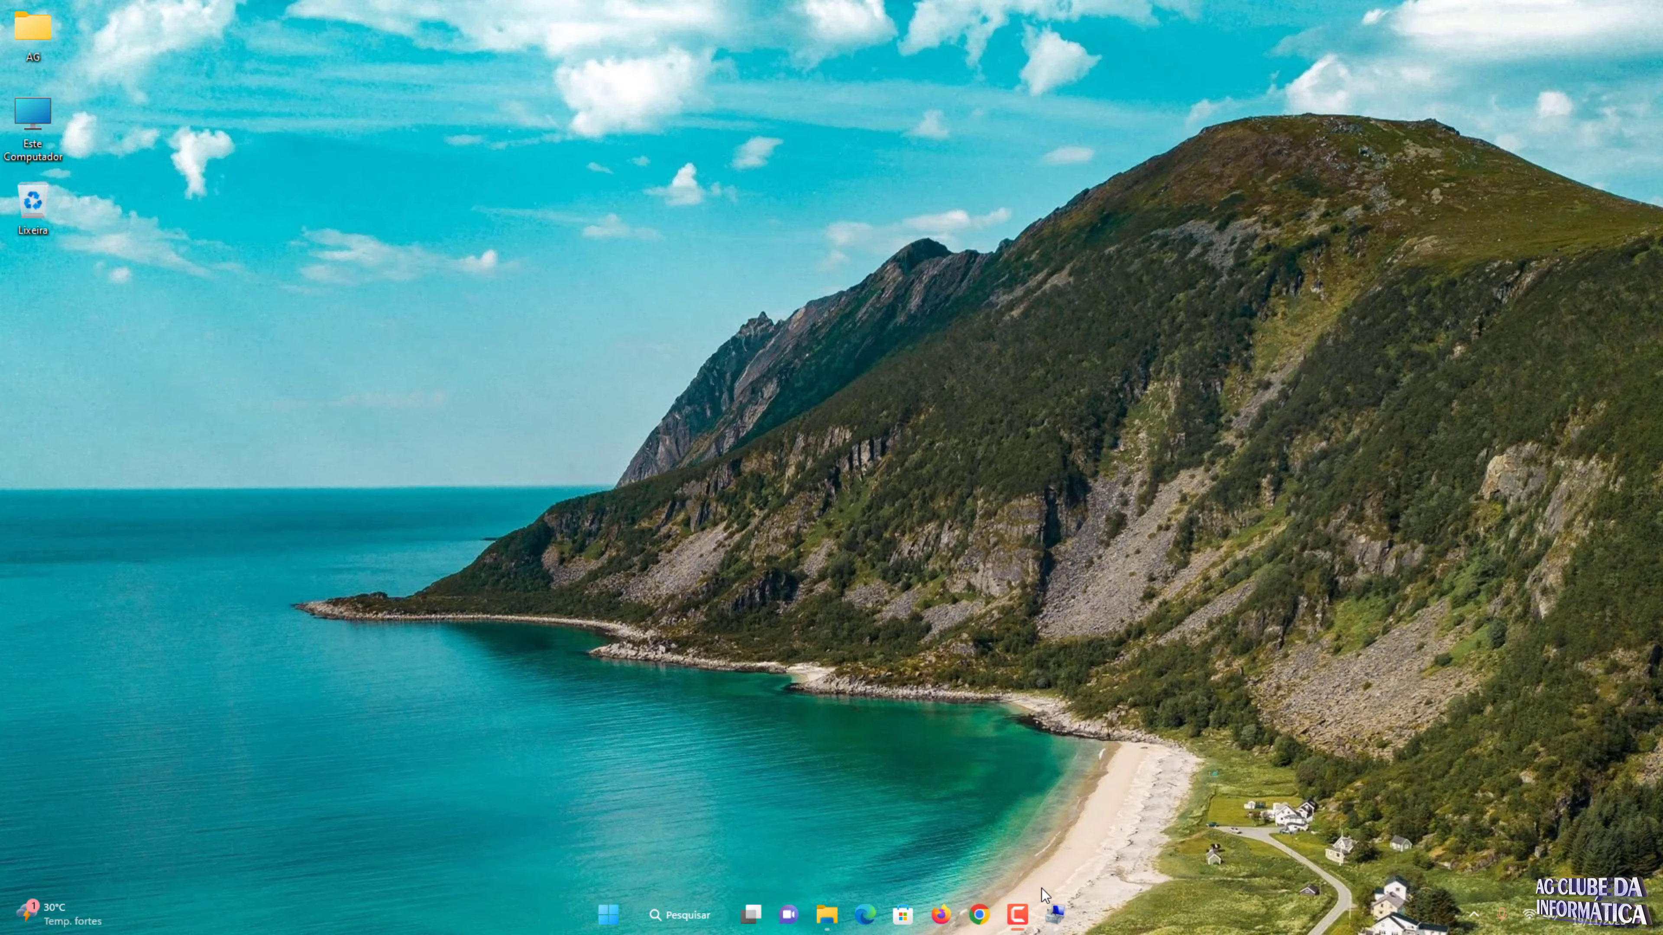
Step: Examine the pen drive's entry on Disco 3 in Gerenciamento de disco and compare it with Este Computador
{"action": "left_click", "coordinate": [1055, 915]}
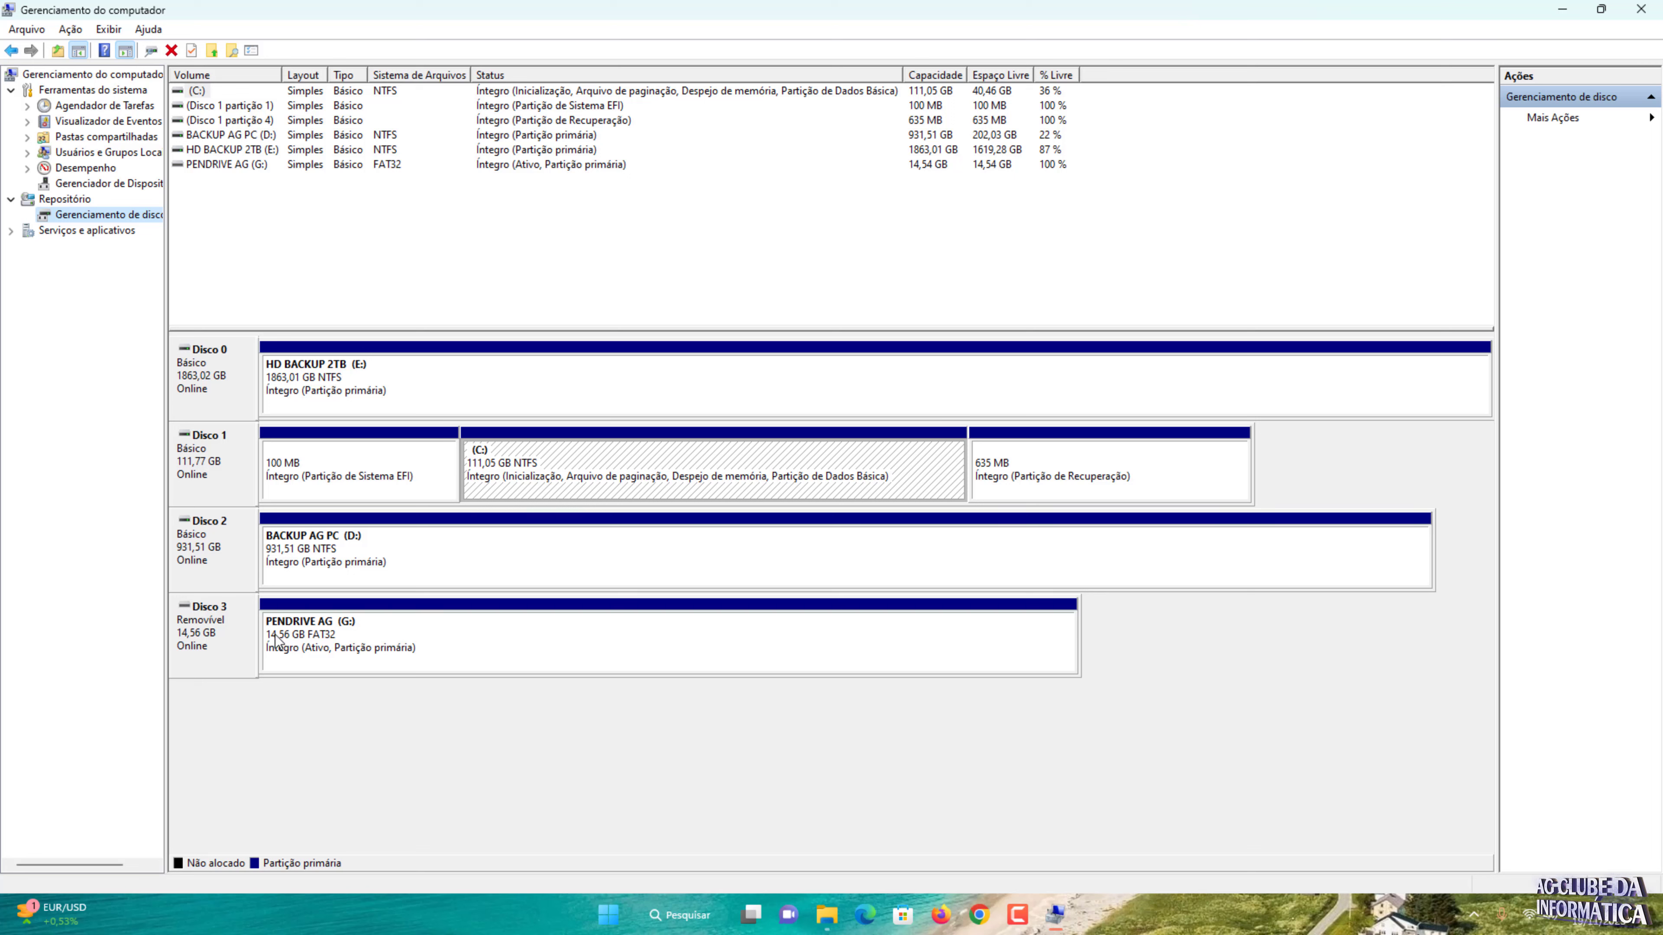
{"action": "left_click", "coordinate": [1562, 9]}
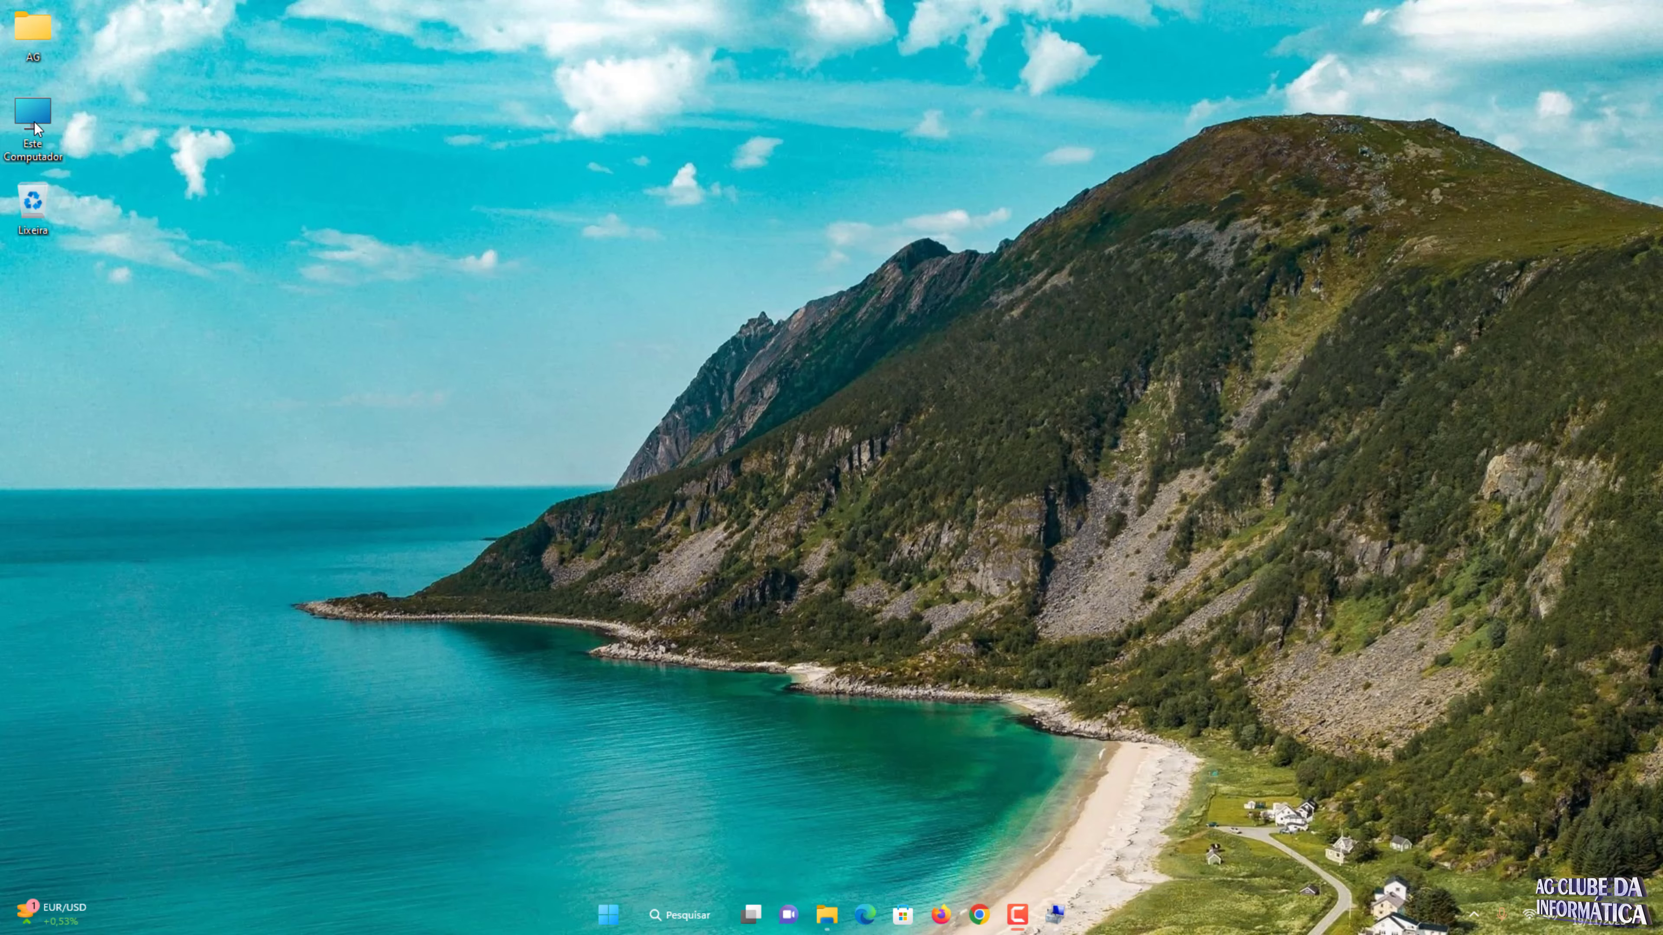
{"action": "double_click", "coordinate": [34, 121]}
Step: Remove drive letter G: from the PENDRIVE AG volume on Disco 3 and close Gerenciamento do computador
{"action": "left_click", "coordinate": [1055, 915]}
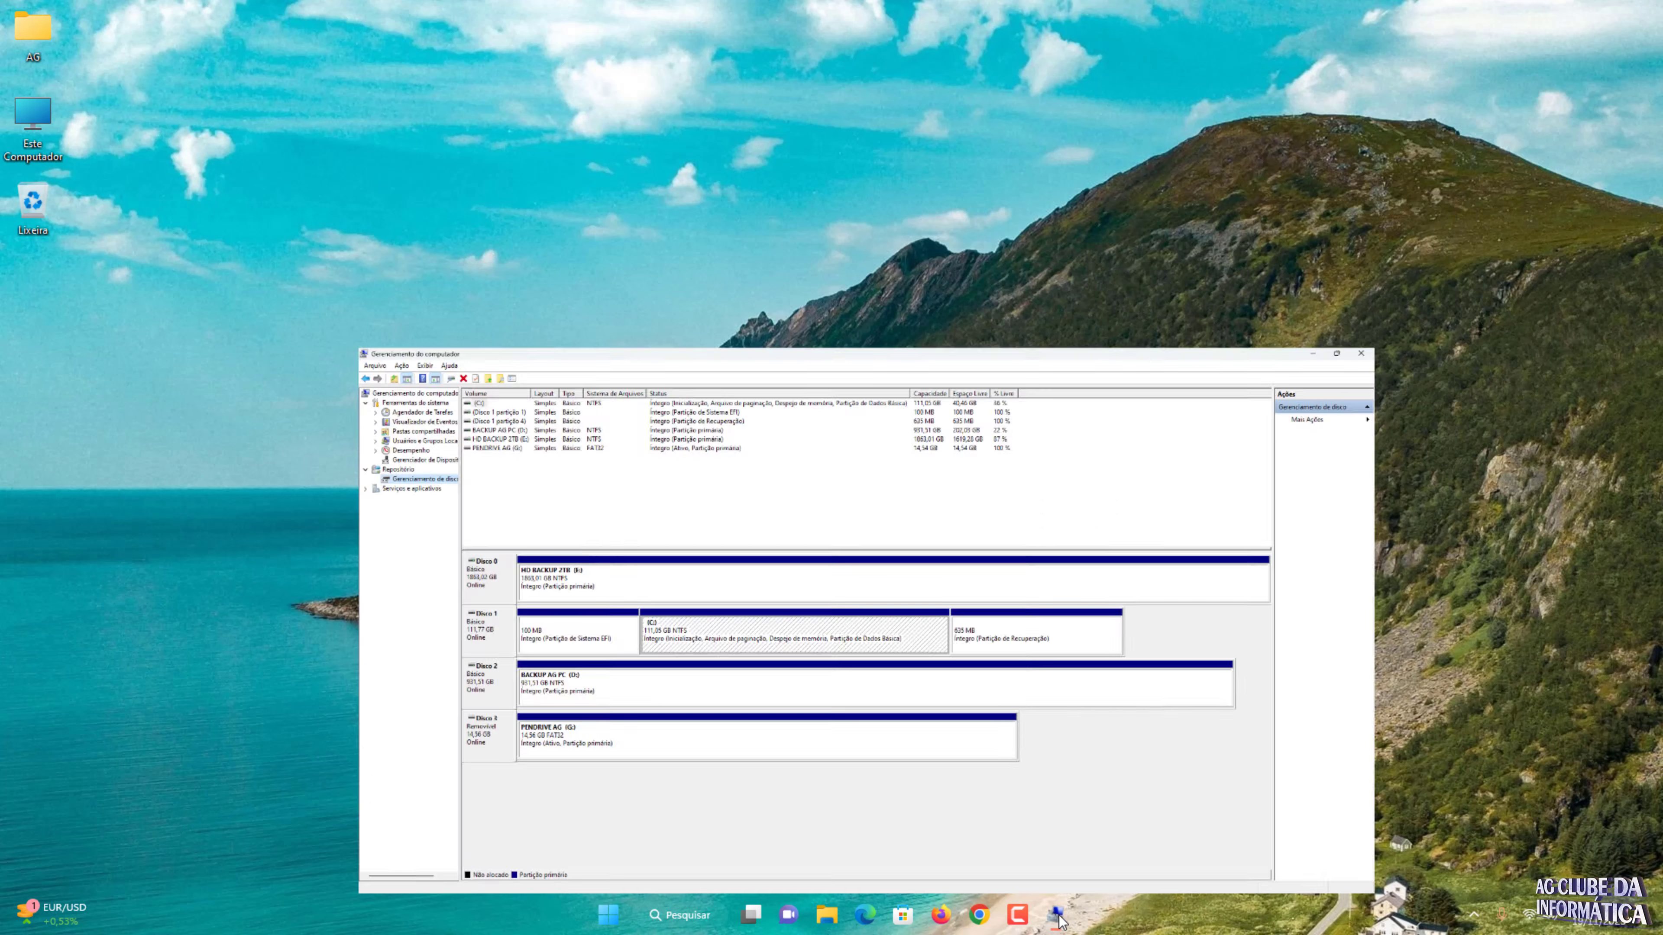
{"action": "right_click", "coordinate": [387, 644]}
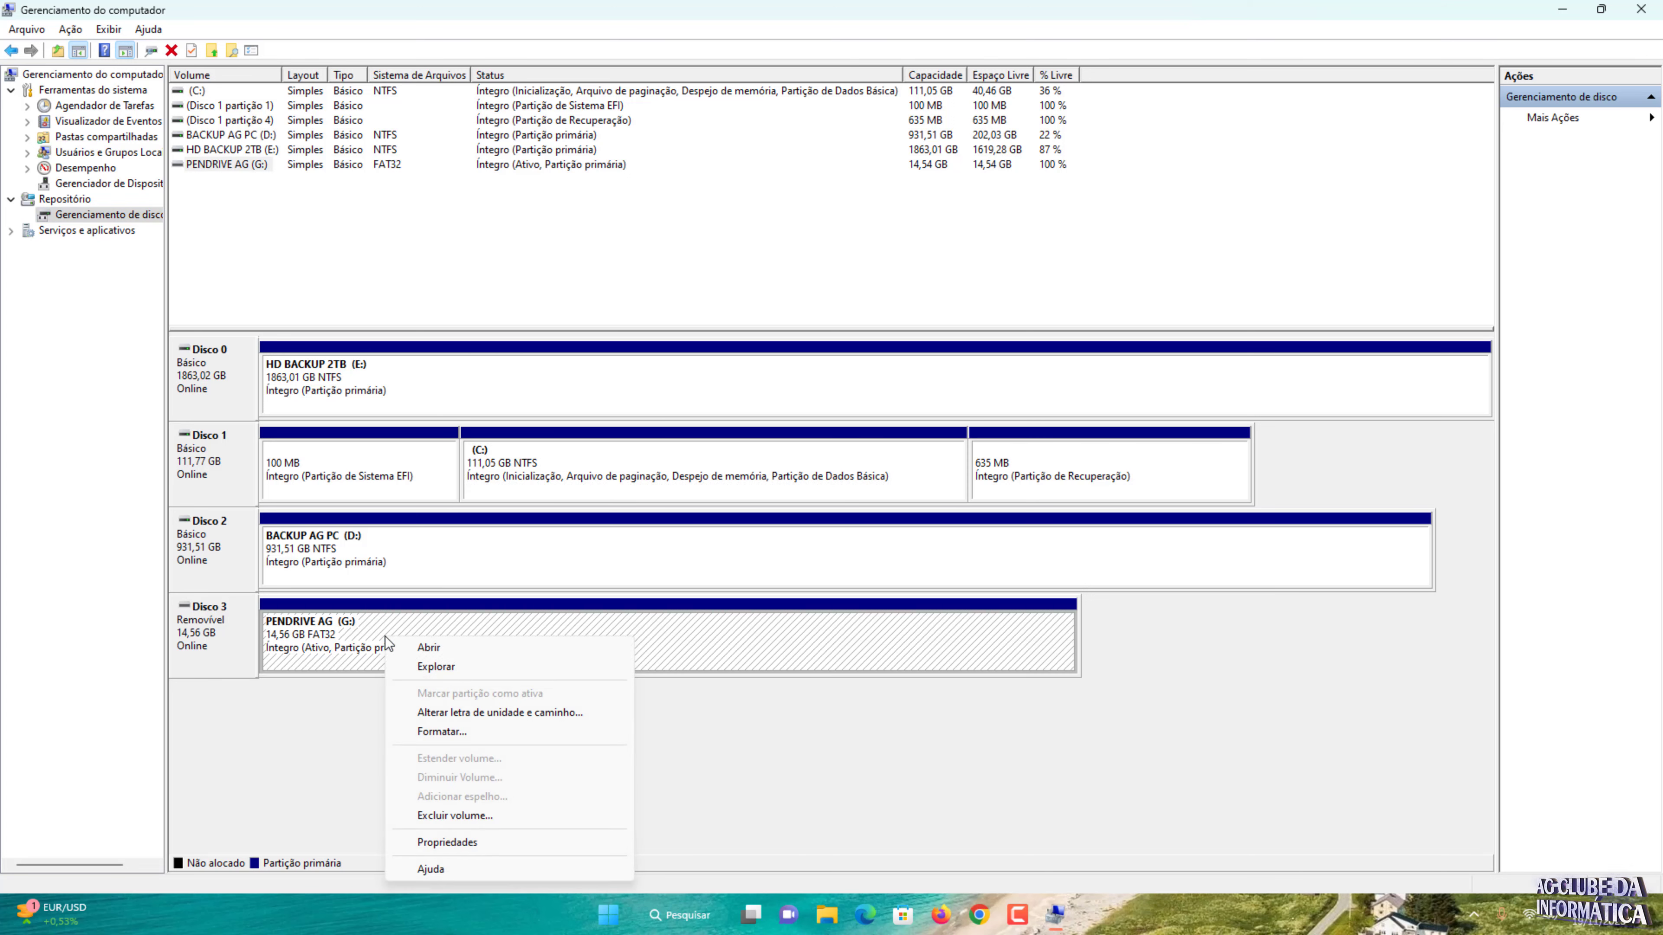
{"action": "right_click", "coordinate": [444, 645]}
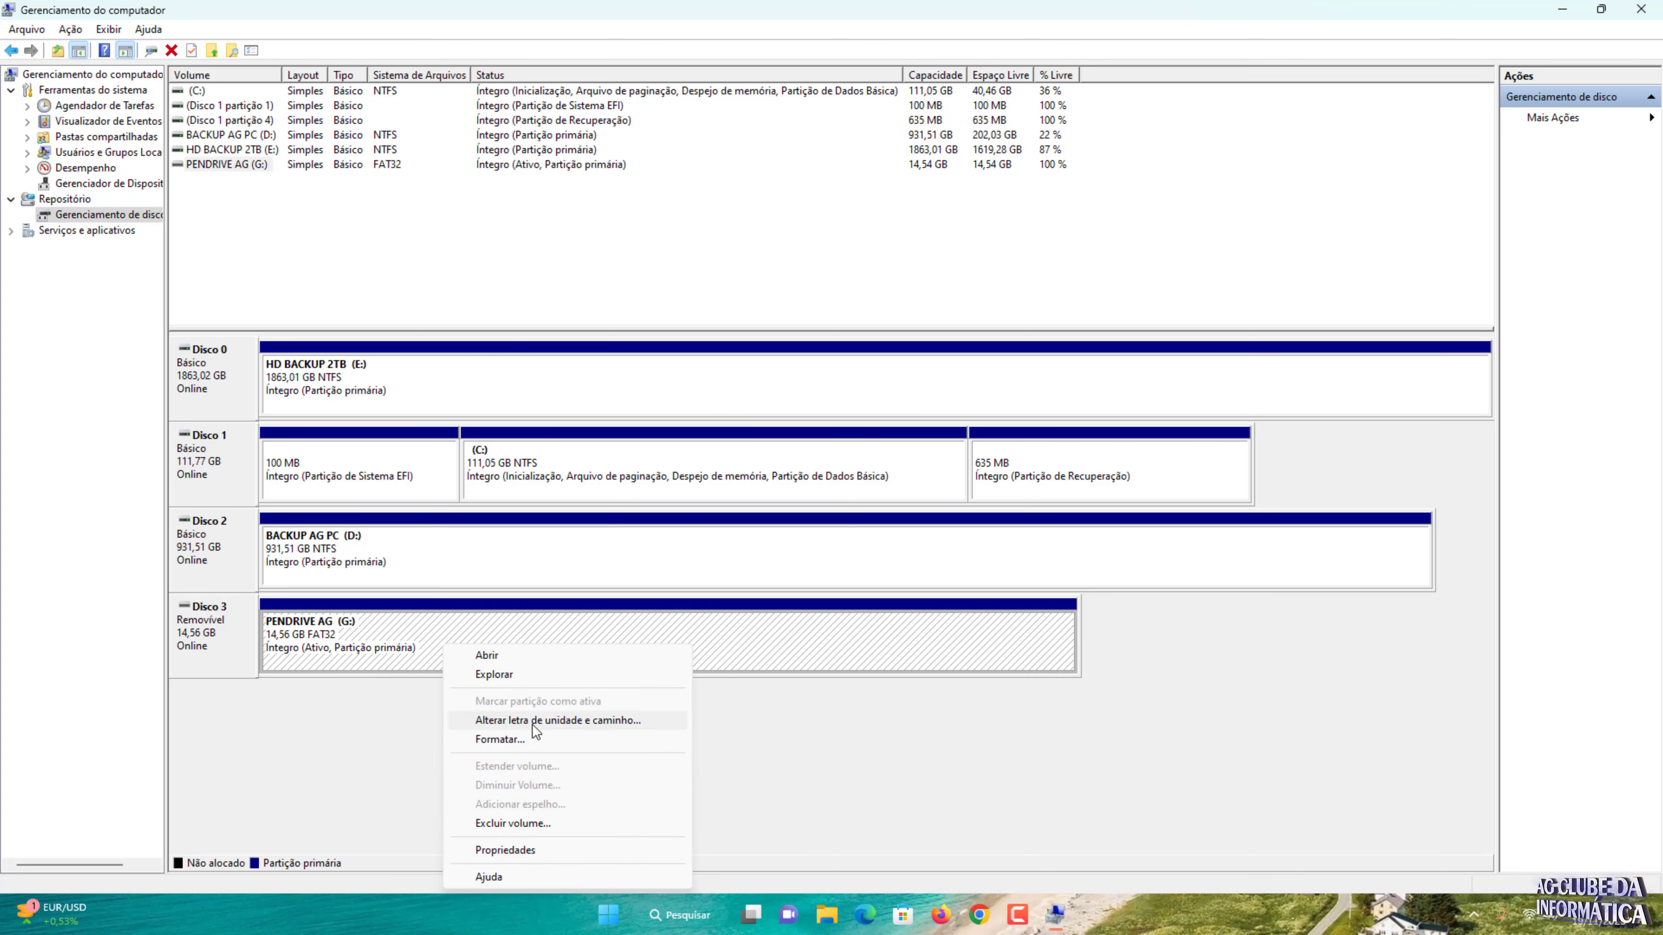
{"action": "left_click", "coordinate": [606, 723]}
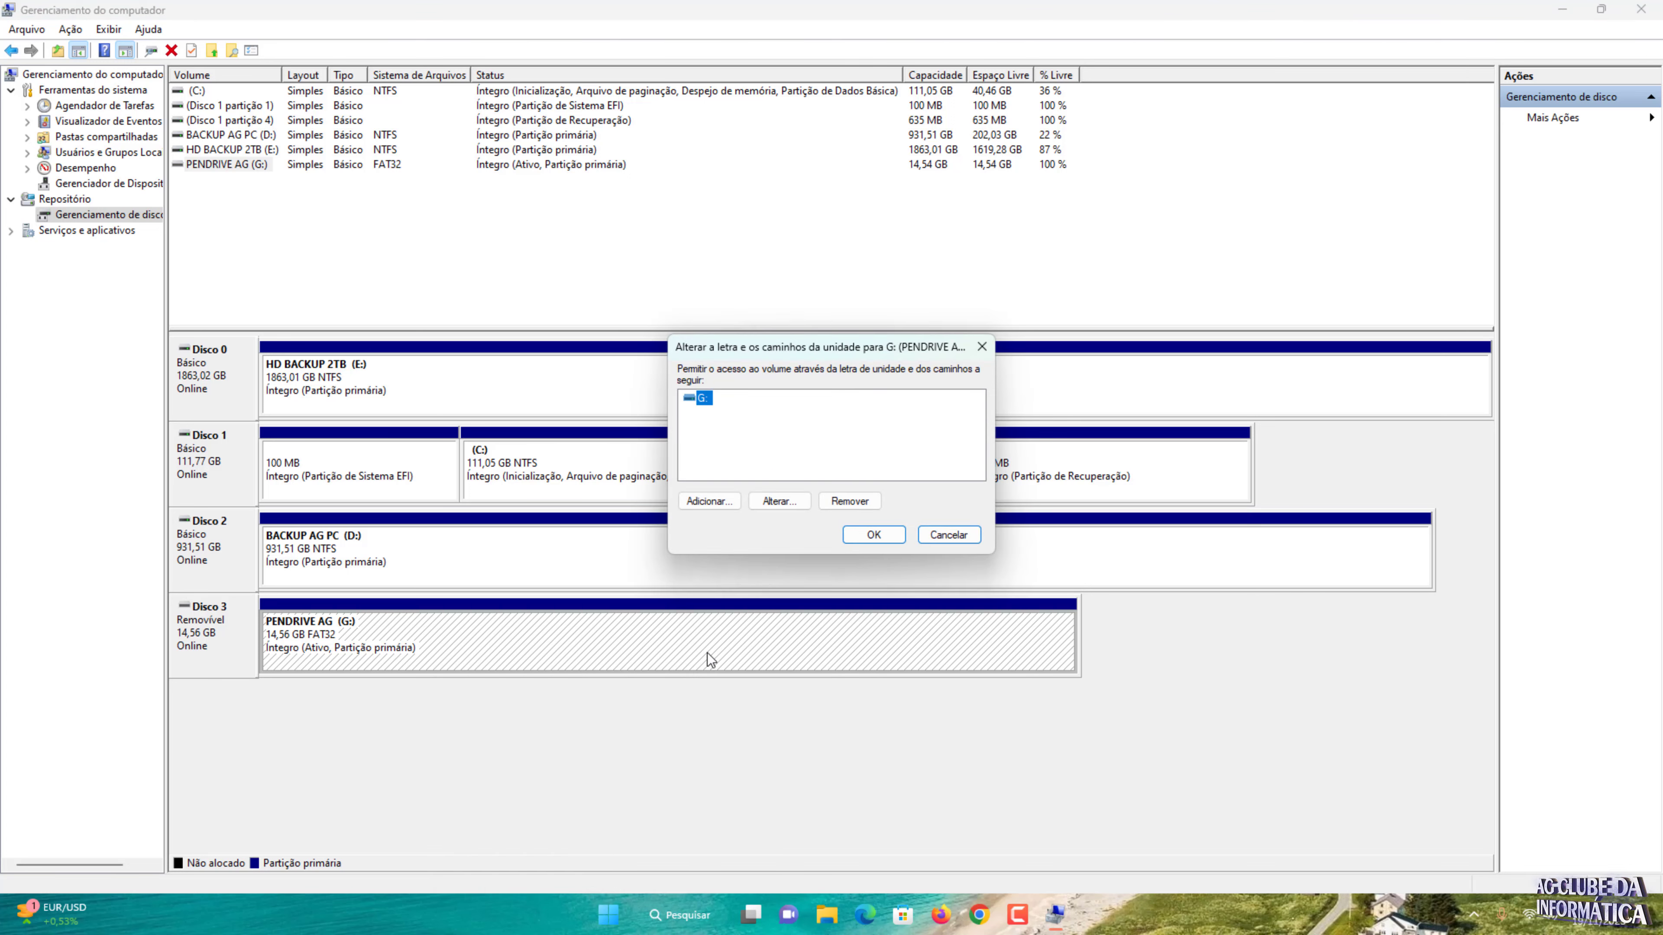
{"action": "left_click", "coordinate": [855, 505]}
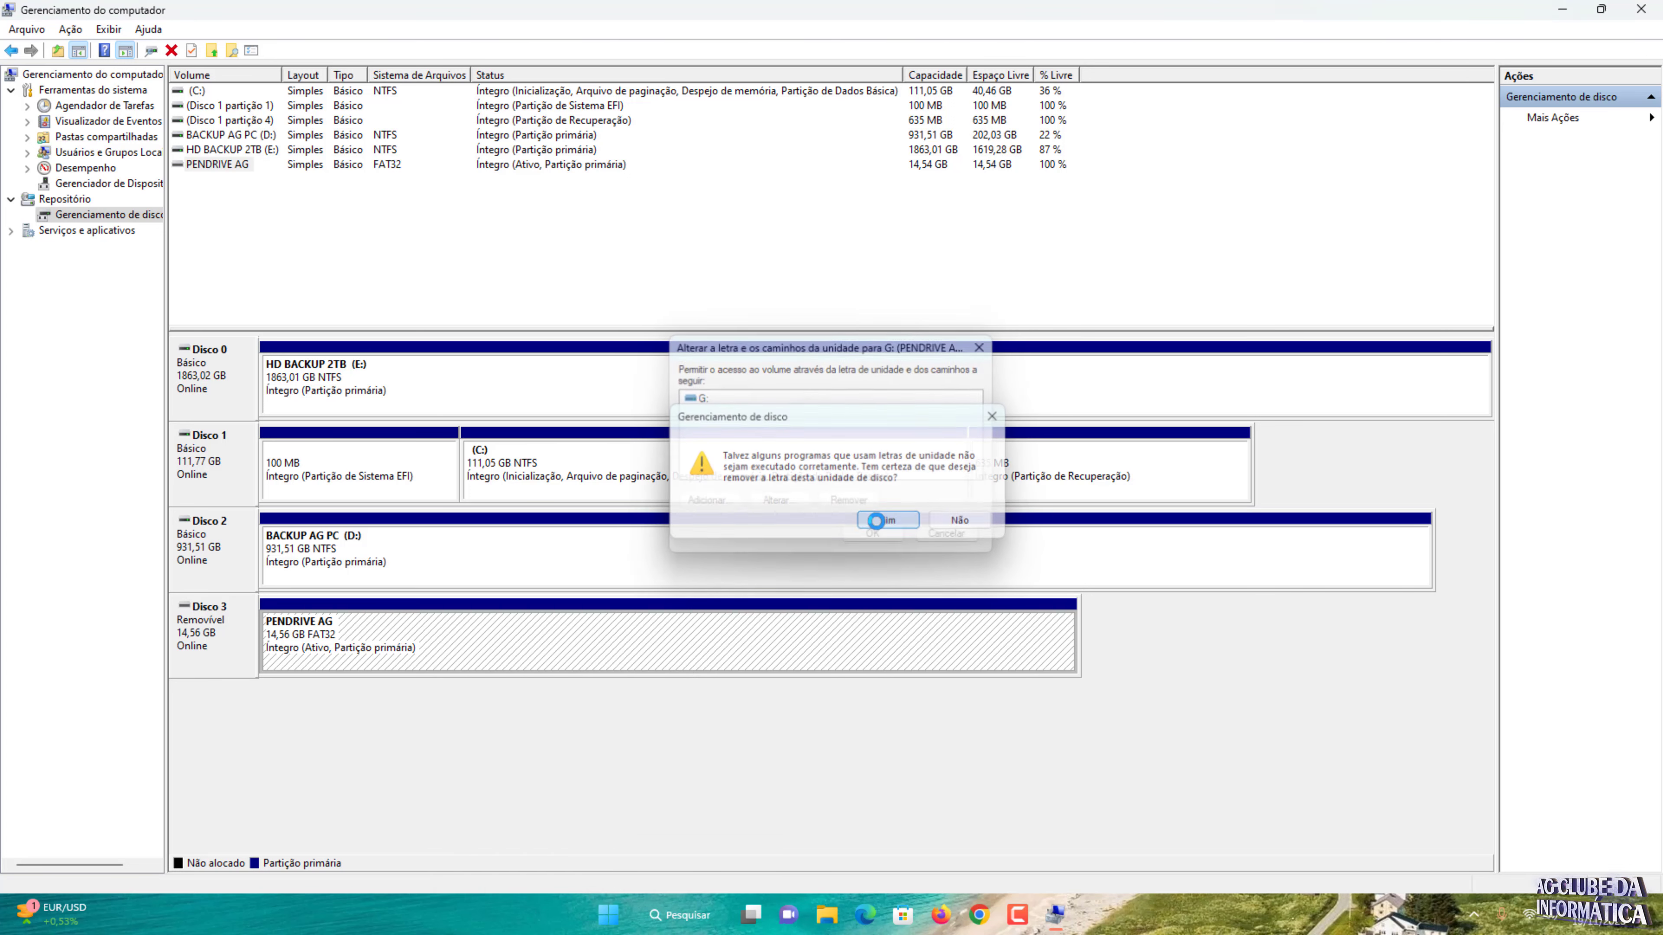
{"action": "left_click", "coordinate": [880, 523]}
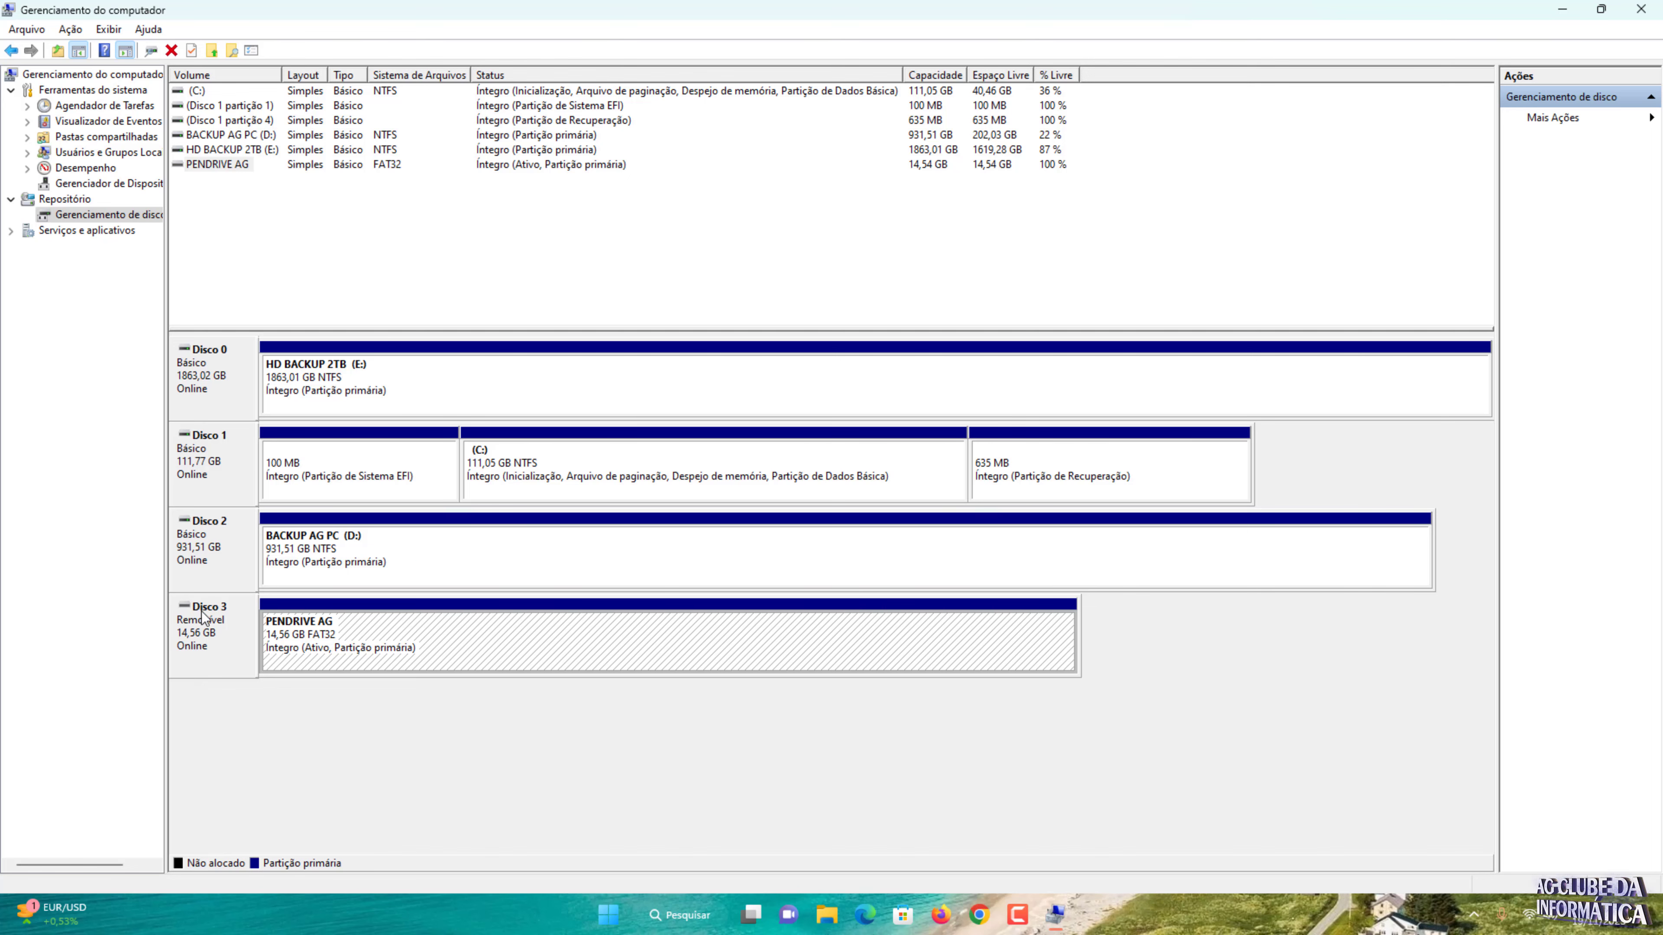
{"action": "left_click", "coordinate": [1641, 9]}
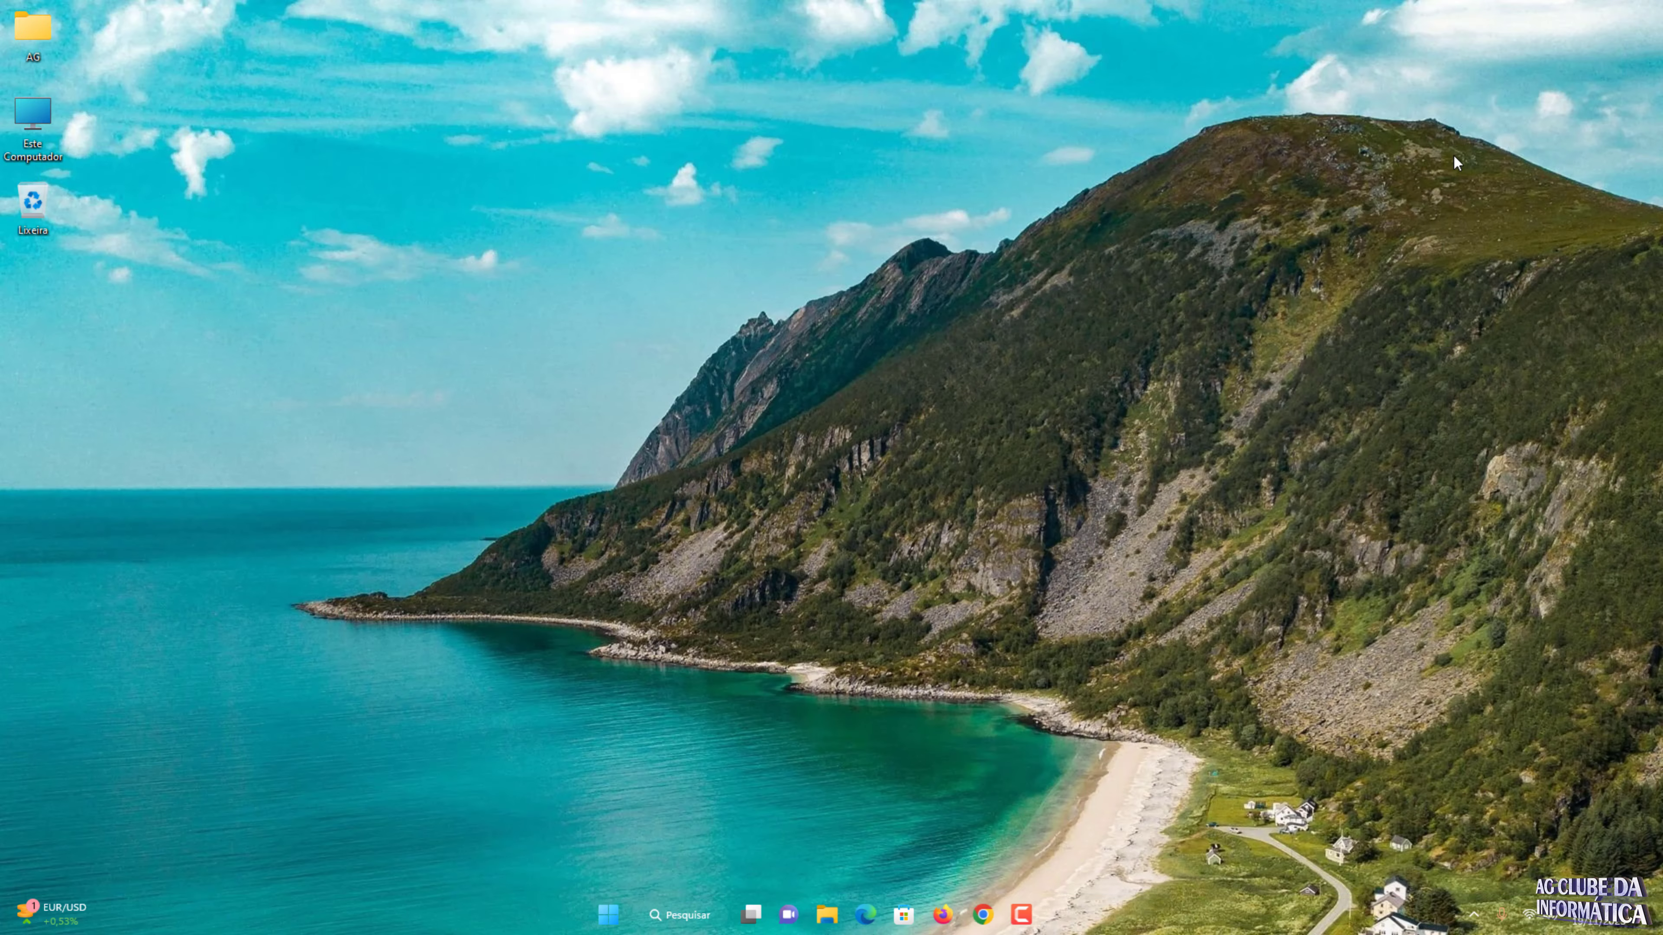
Step: Check Este Computador for the pen drive, close it, and reopen Gerenciamento de disco with its window maximized
{"action": "double_click", "coordinate": [35, 124]}
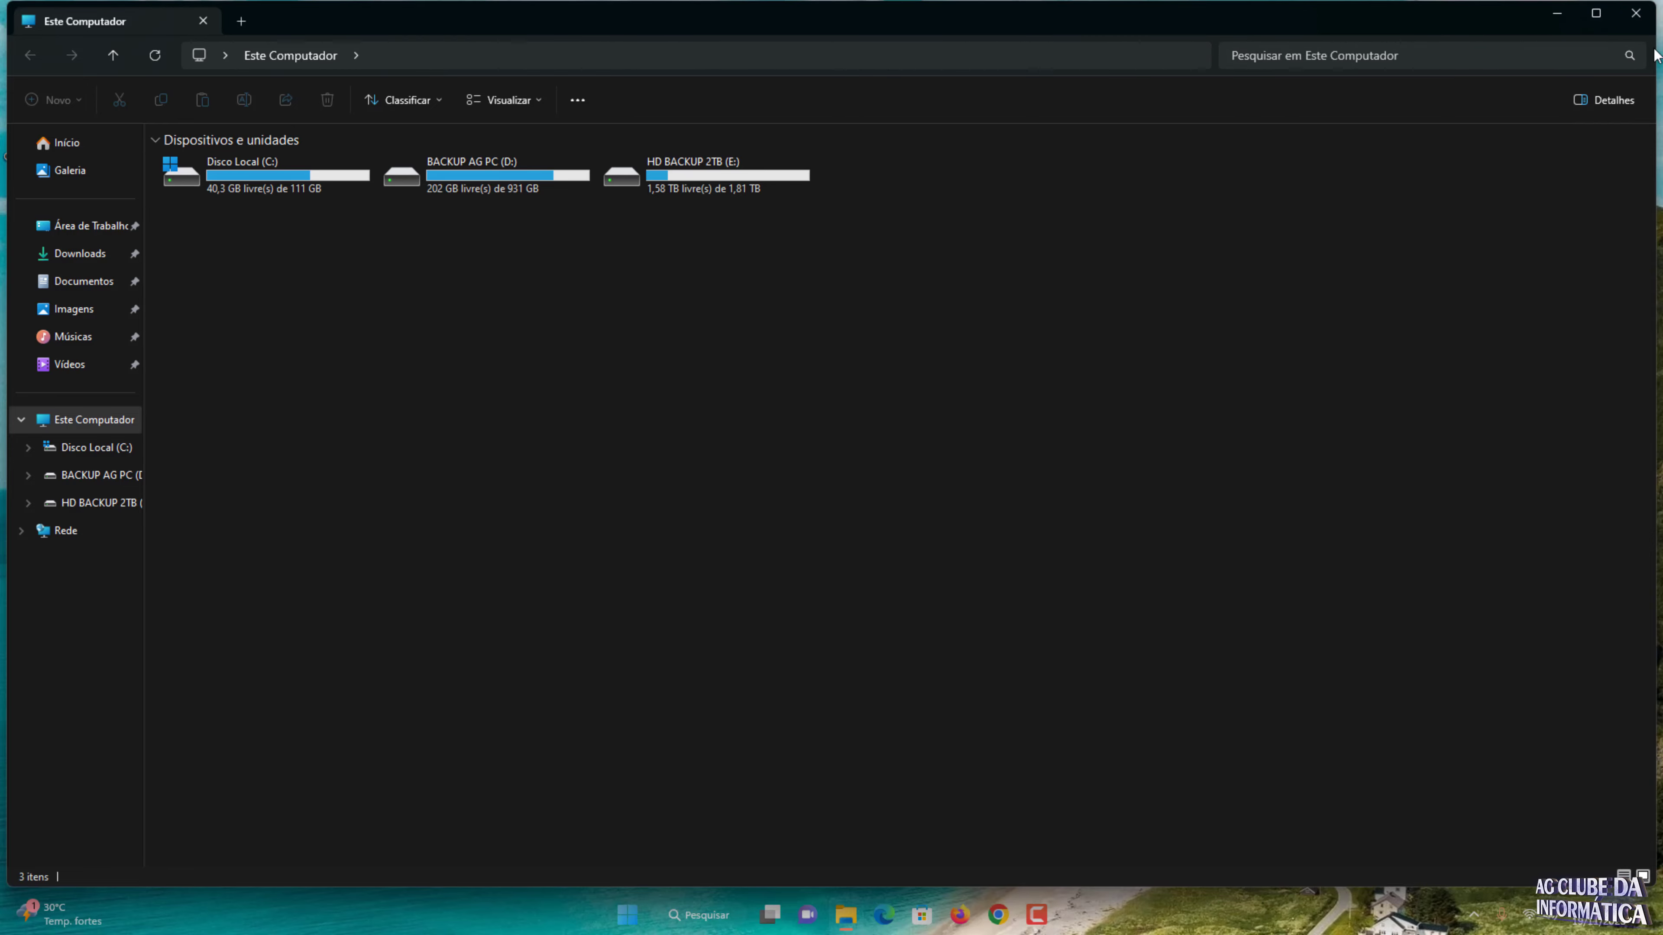
{"action": "left_click", "coordinate": [1637, 14]}
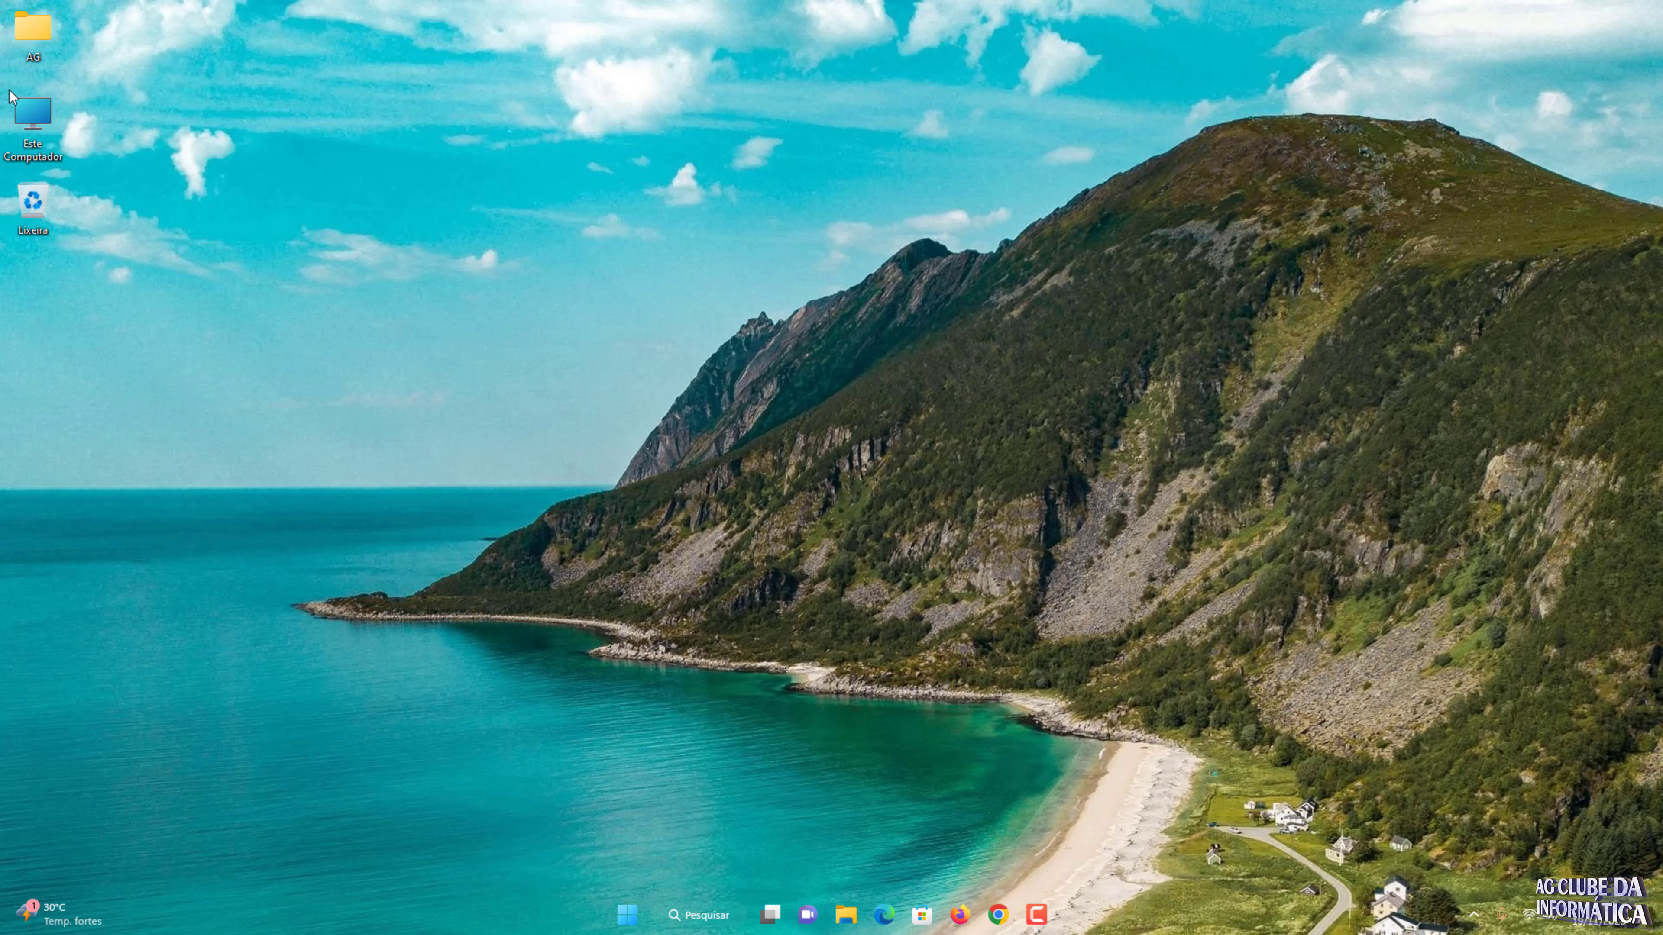
{"action": "right_click", "coordinate": [35, 122]}
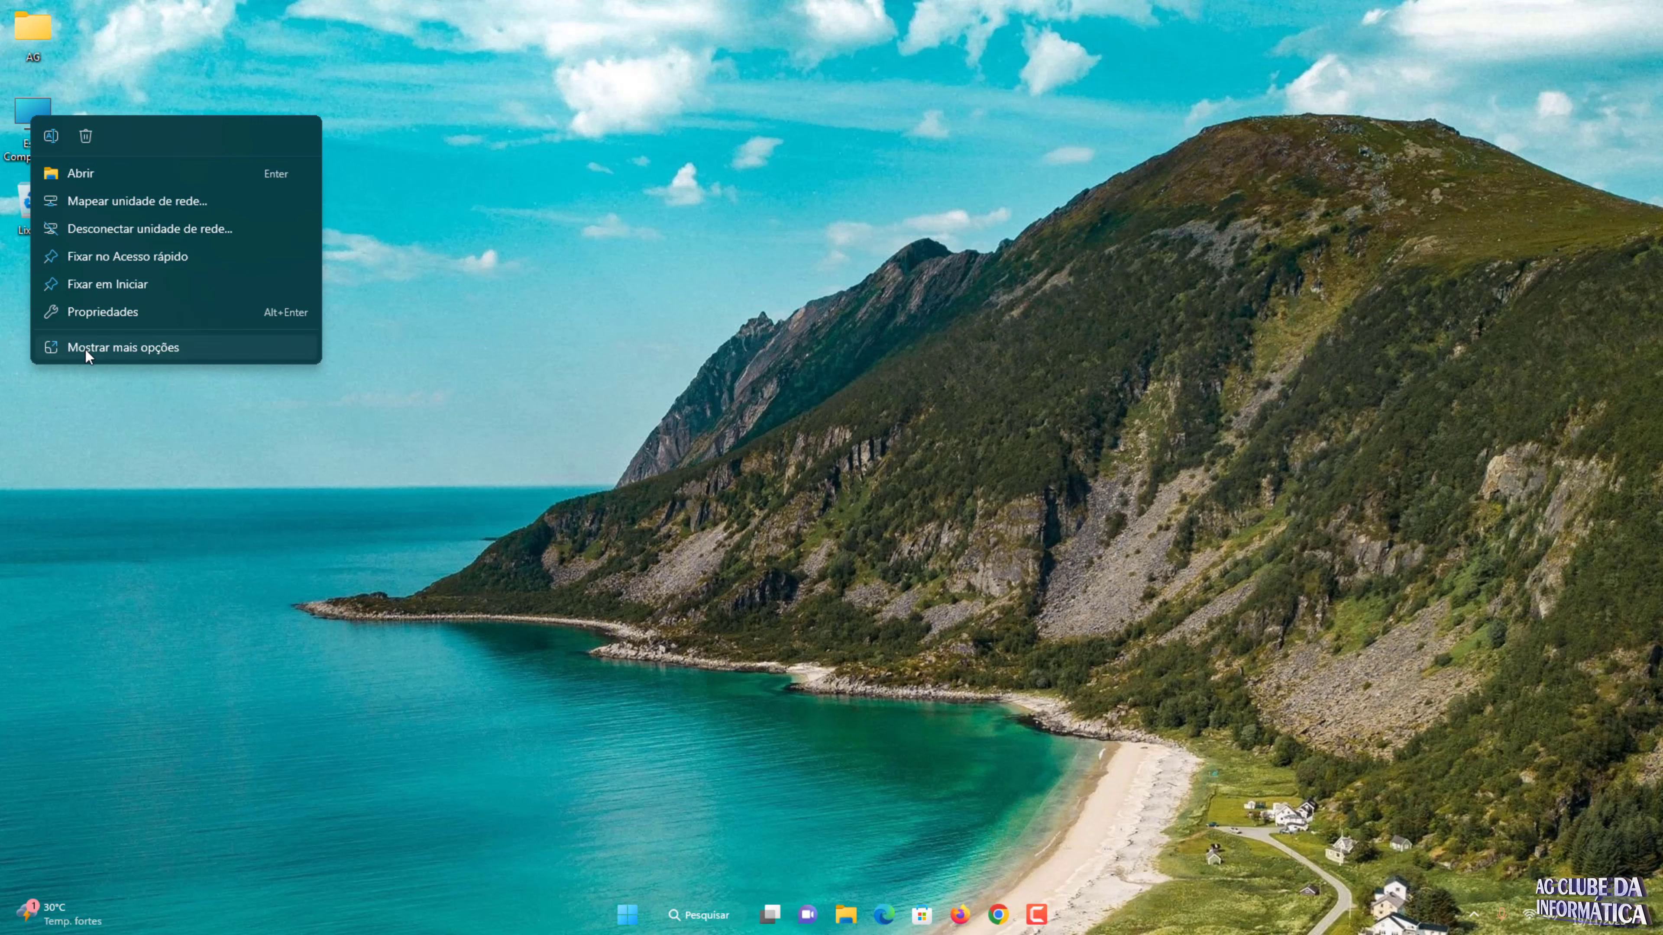
{"action": "left_click", "coordinate": [128, 349]}
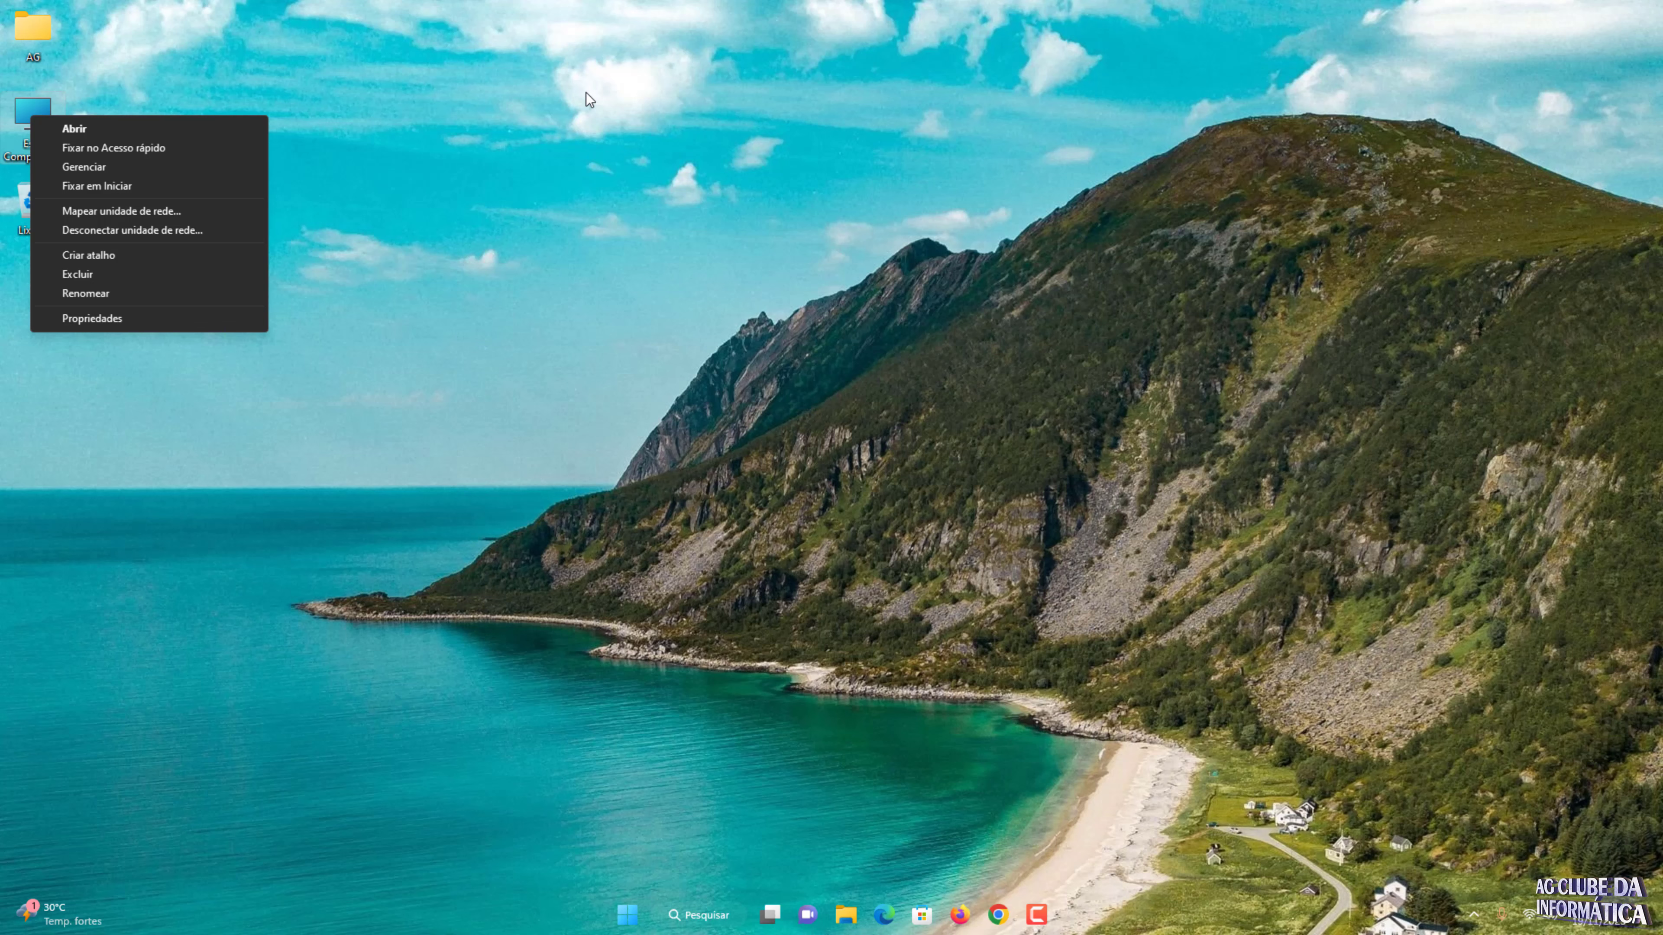
{"action": "left_click", "coordinate": [63, 169]}
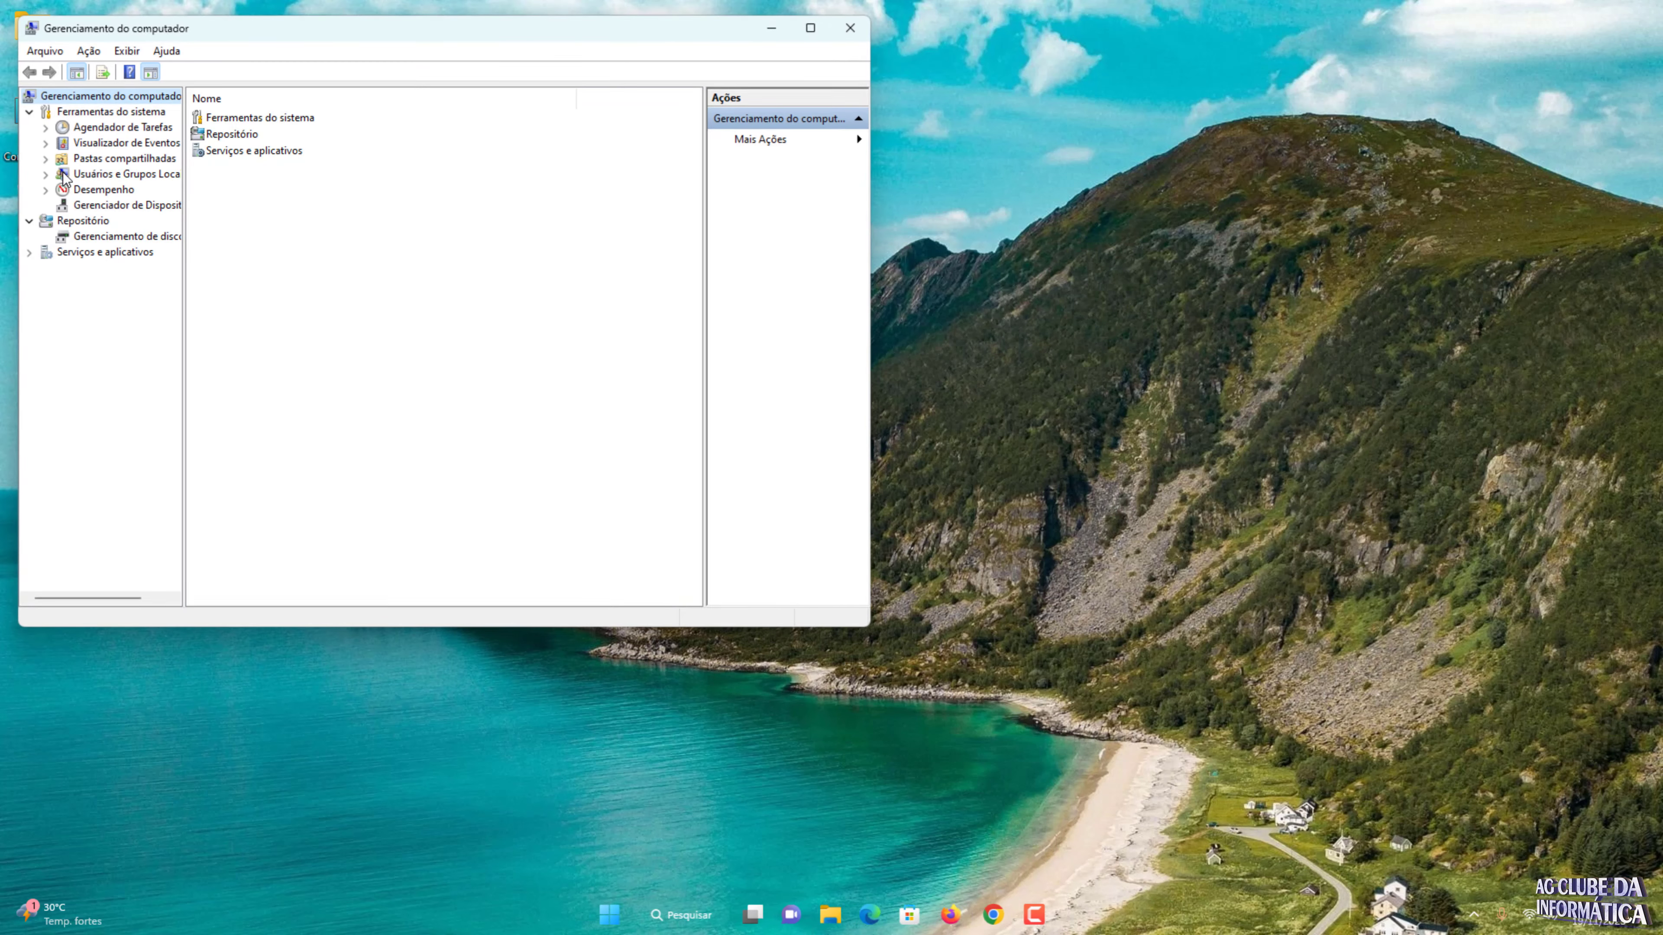
{"action": "left_click", "coordinate": [108, 238]}
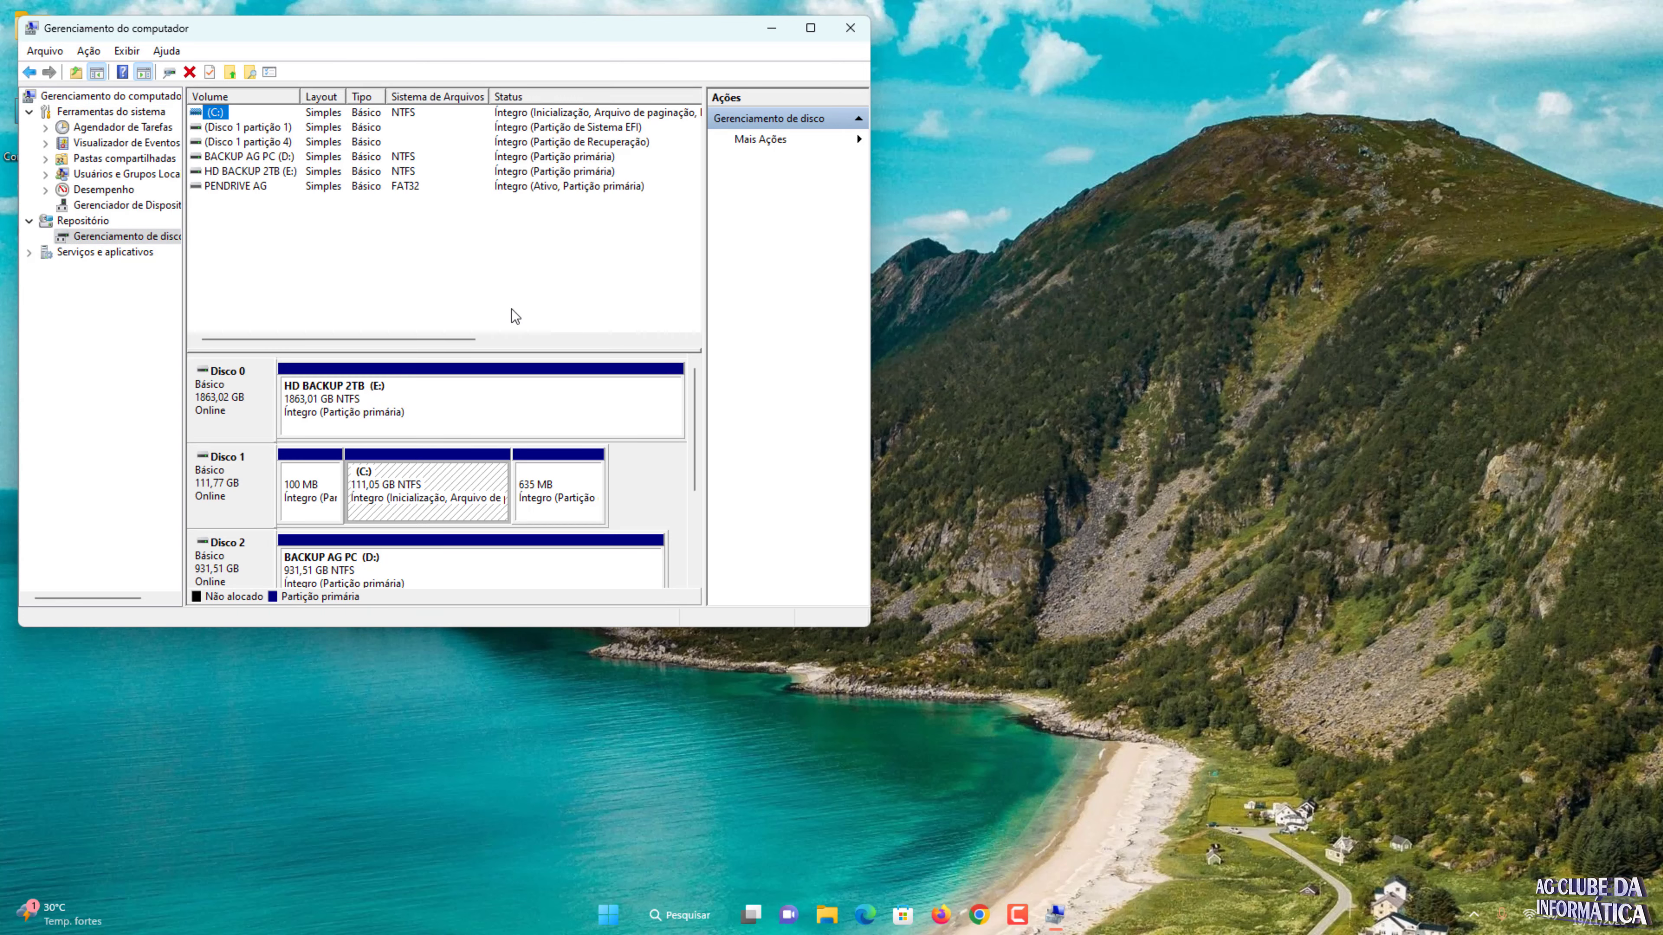
{"action": "left_click", "coordinate": [811, 37]}
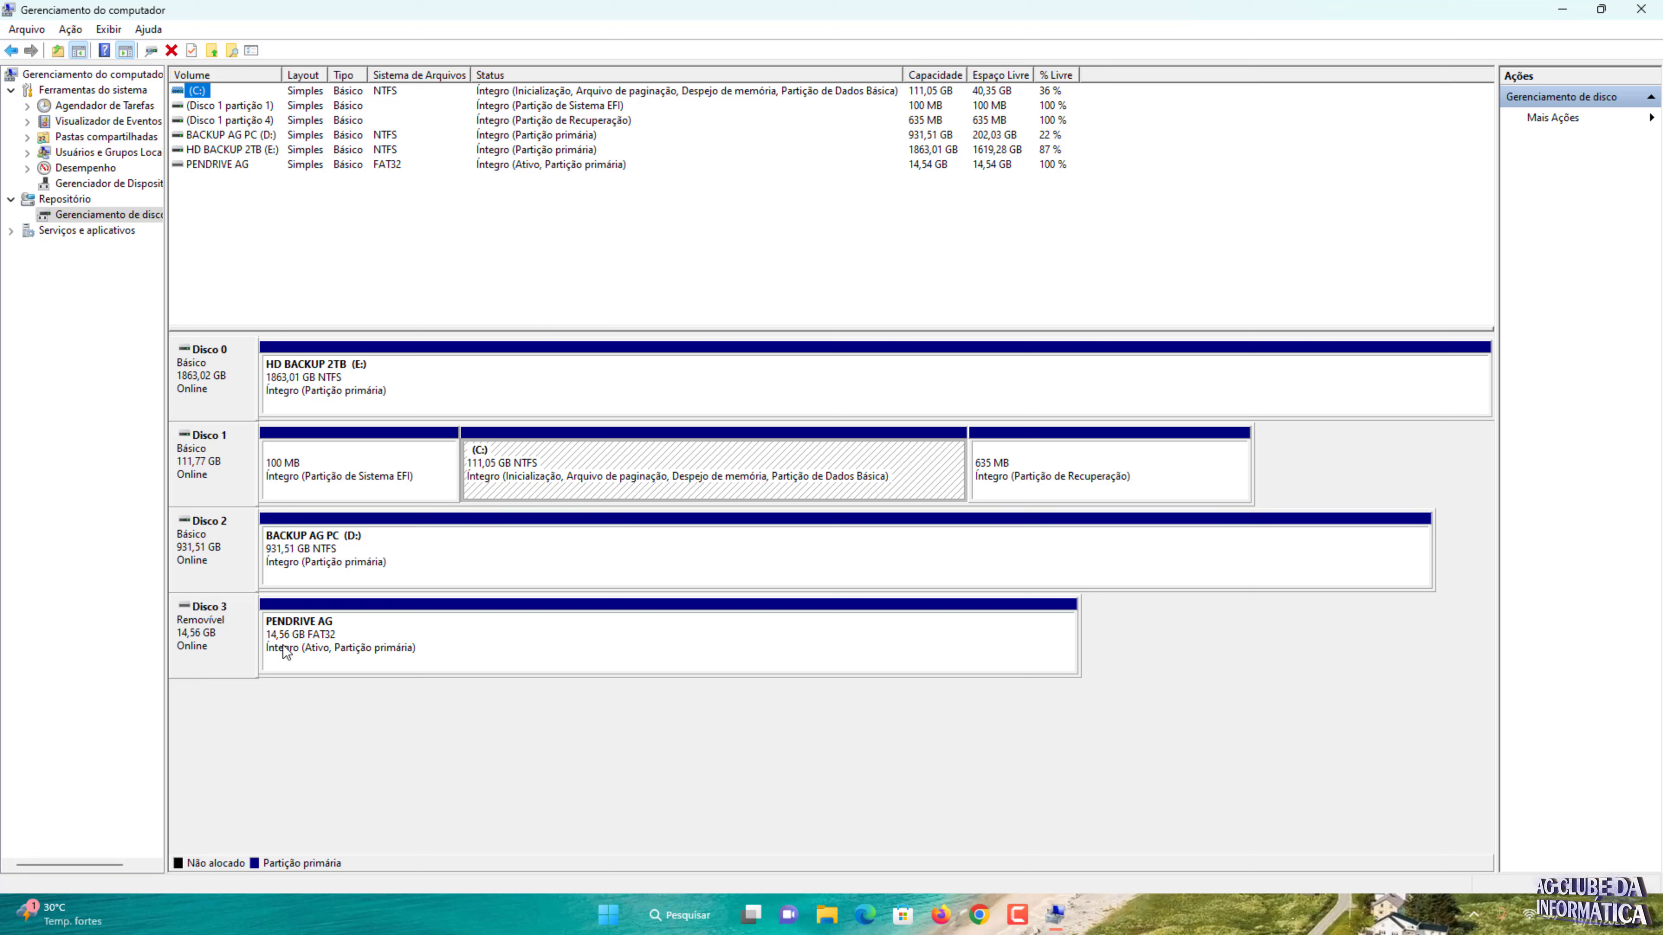
Step: Add drive letter F to the PENDRIVE AG volume on Disco 3
{"action": "right_click", "coordinate": [312, 643]}
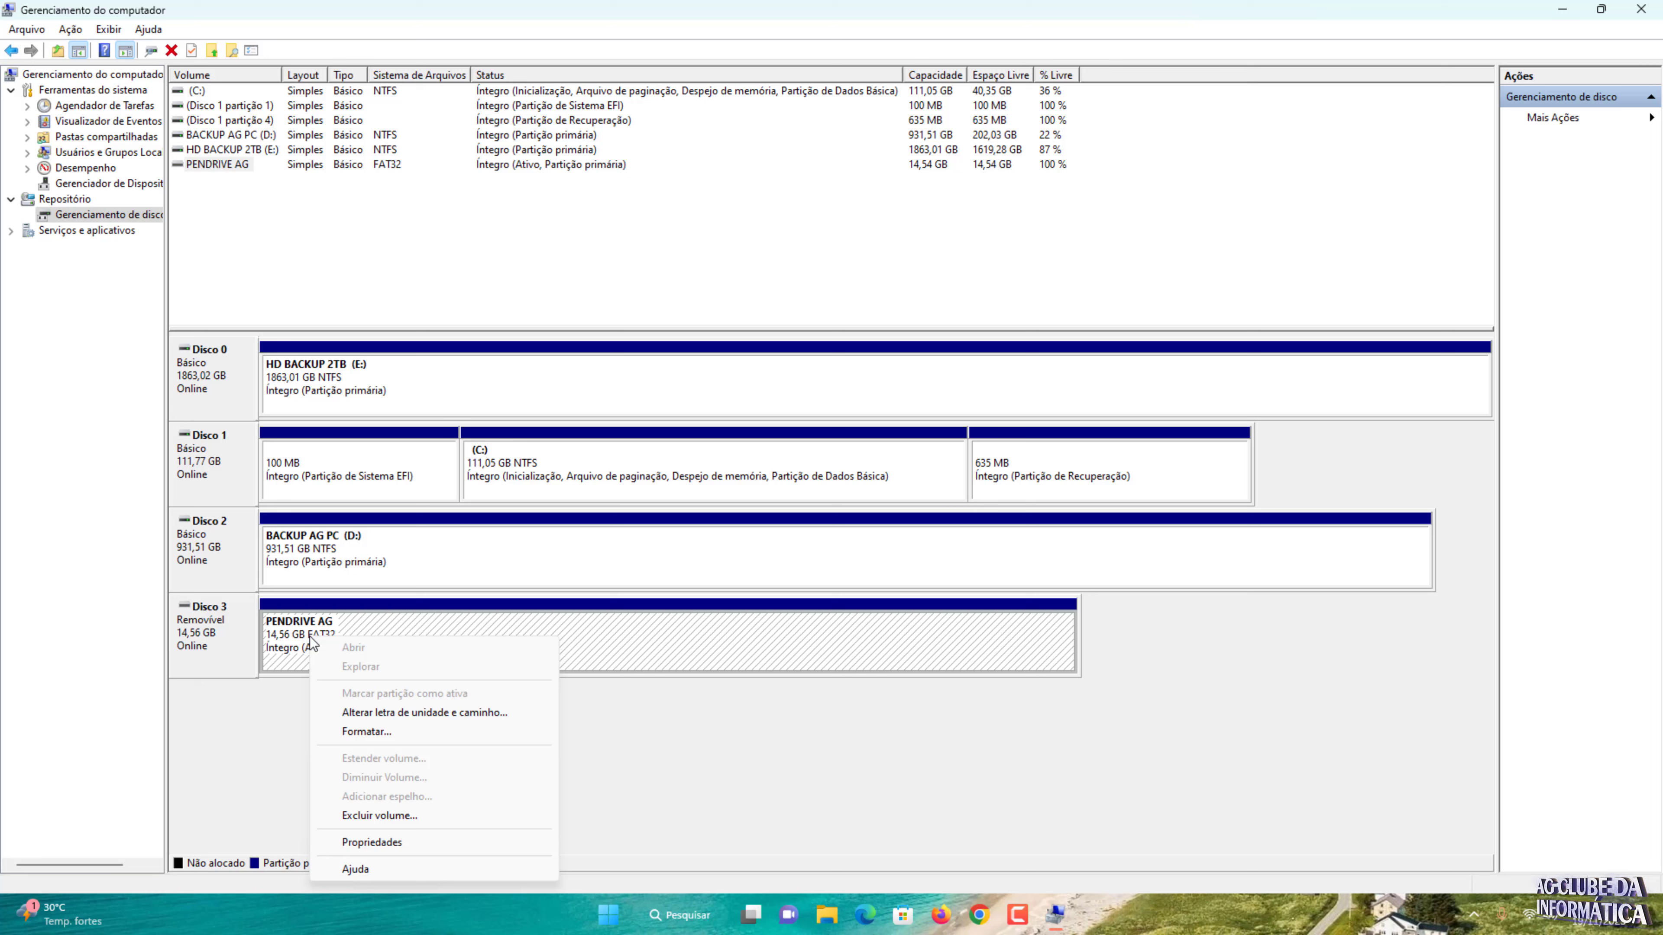
{"action": "left_click", "coordinate": [463, 718]}
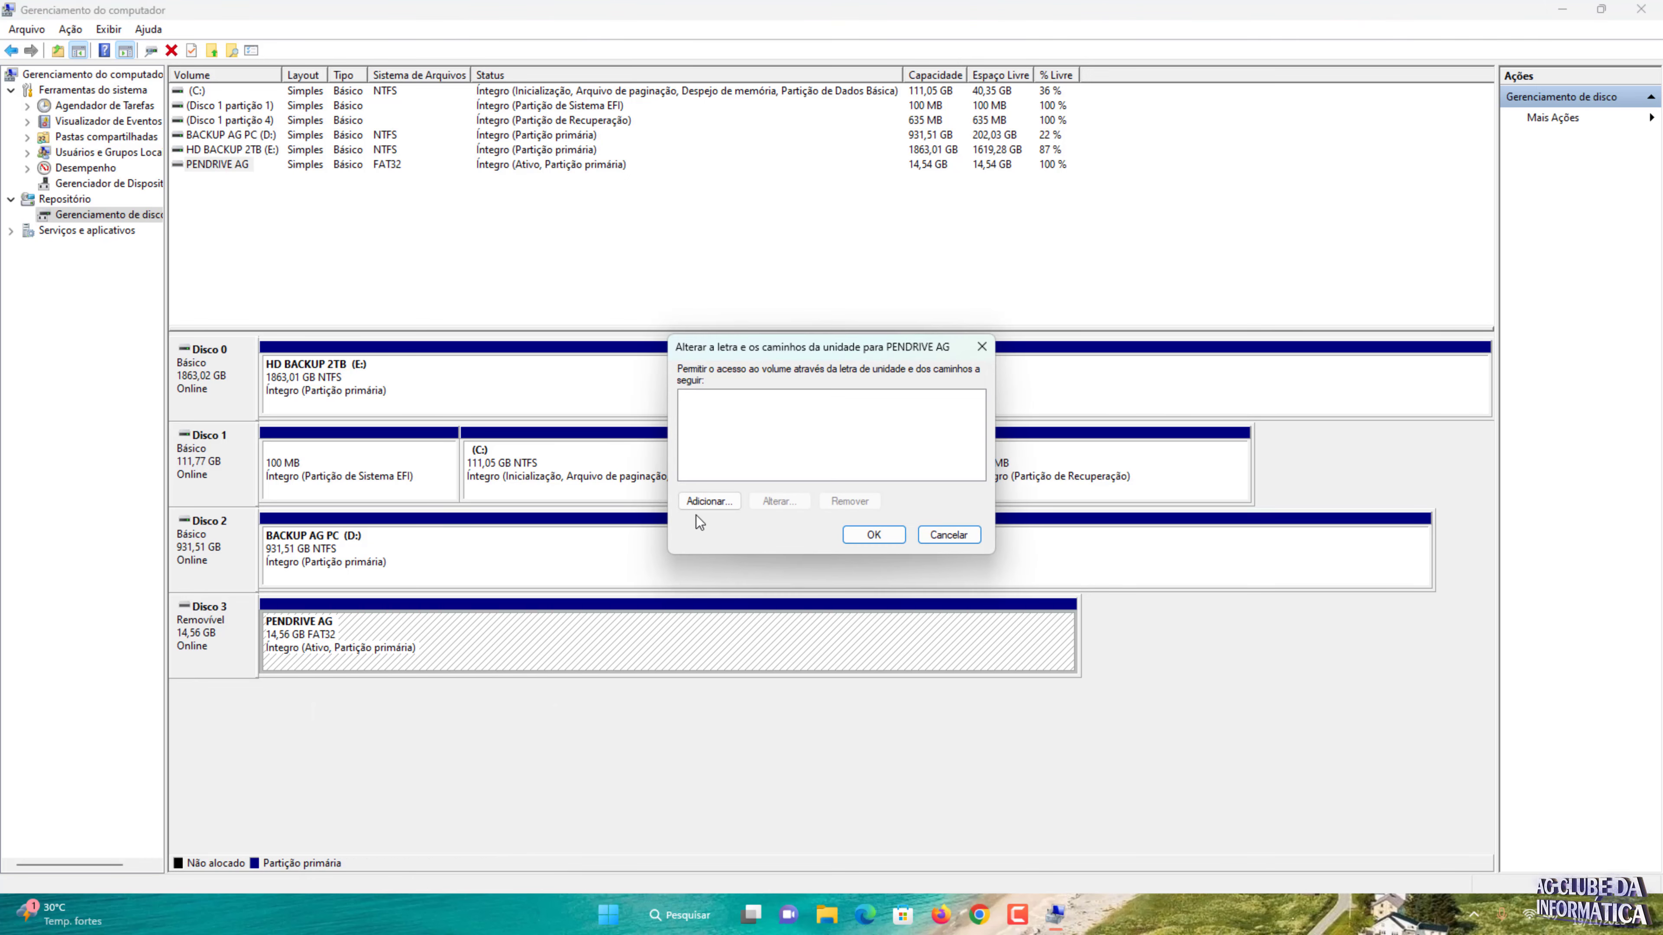
{"action": "left_click", "coordinate": [701, 503]}
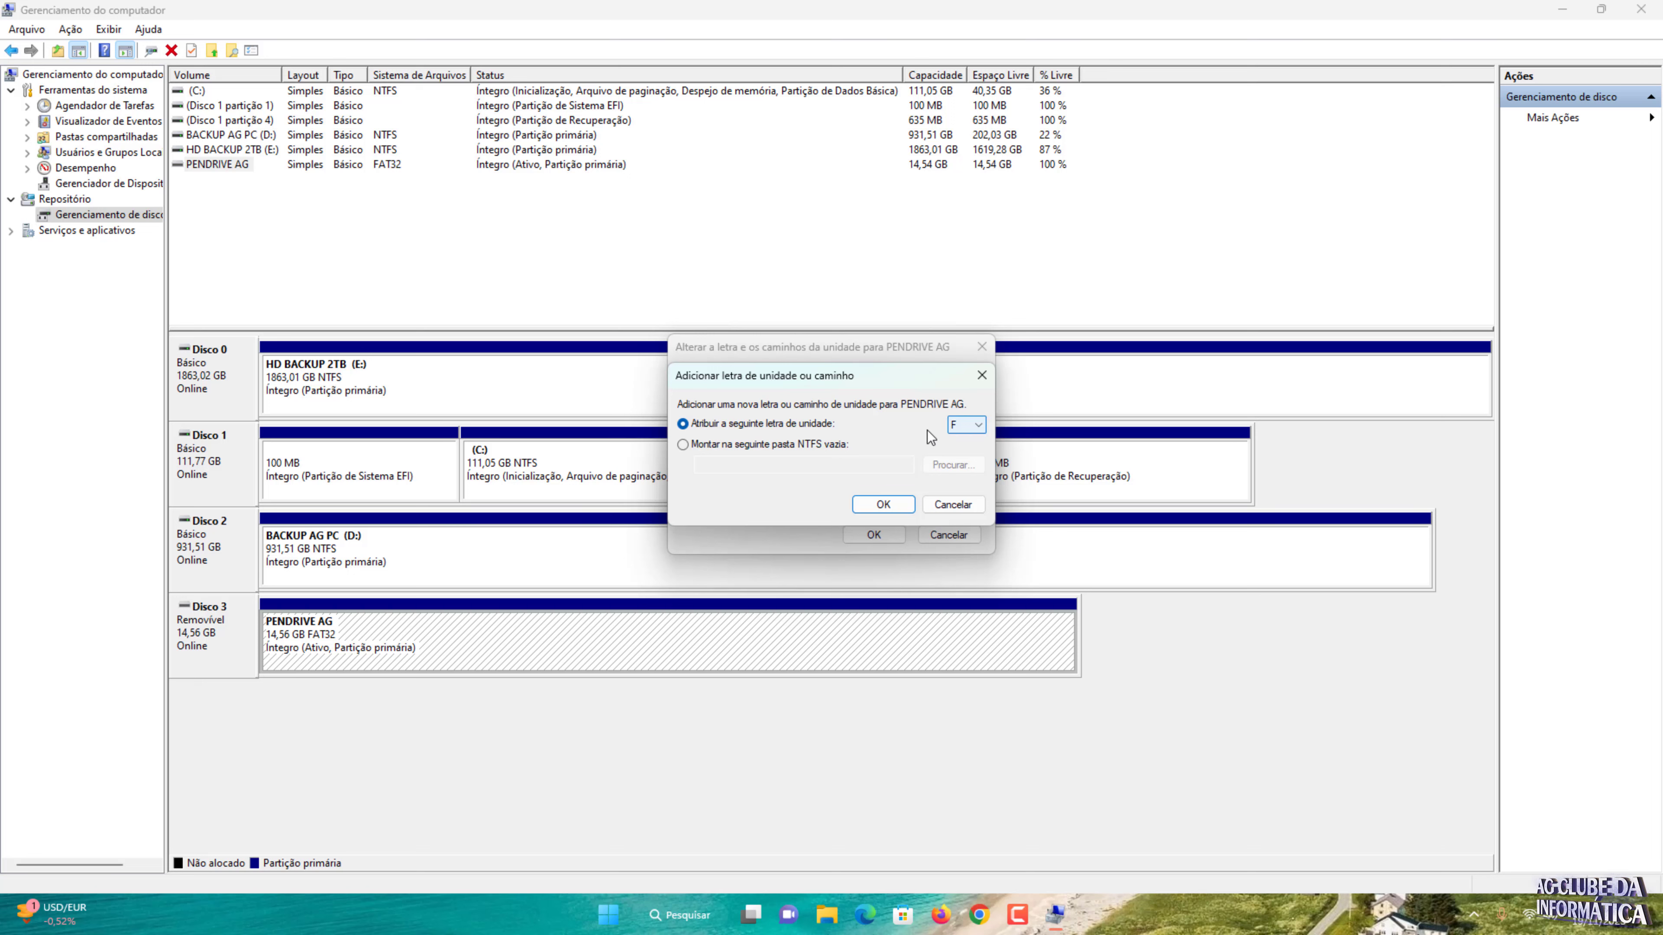
{"action": "left_click", "coordinate": [962, 425]}
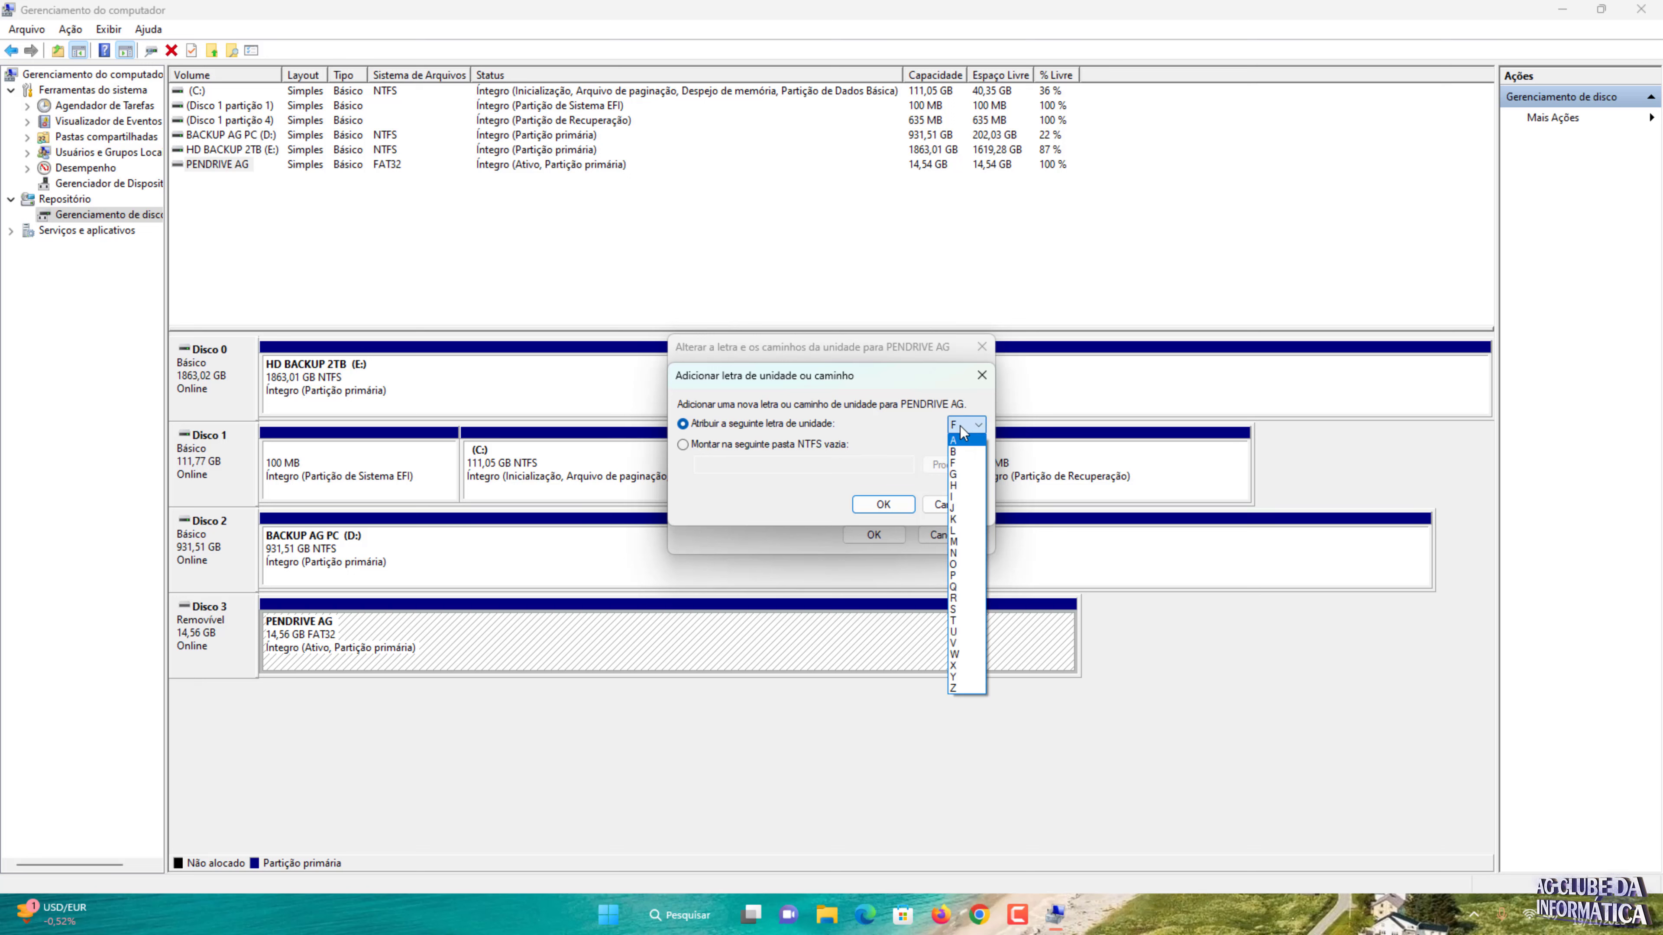
{"action": "left_click", "coordinate": [962, 429]}
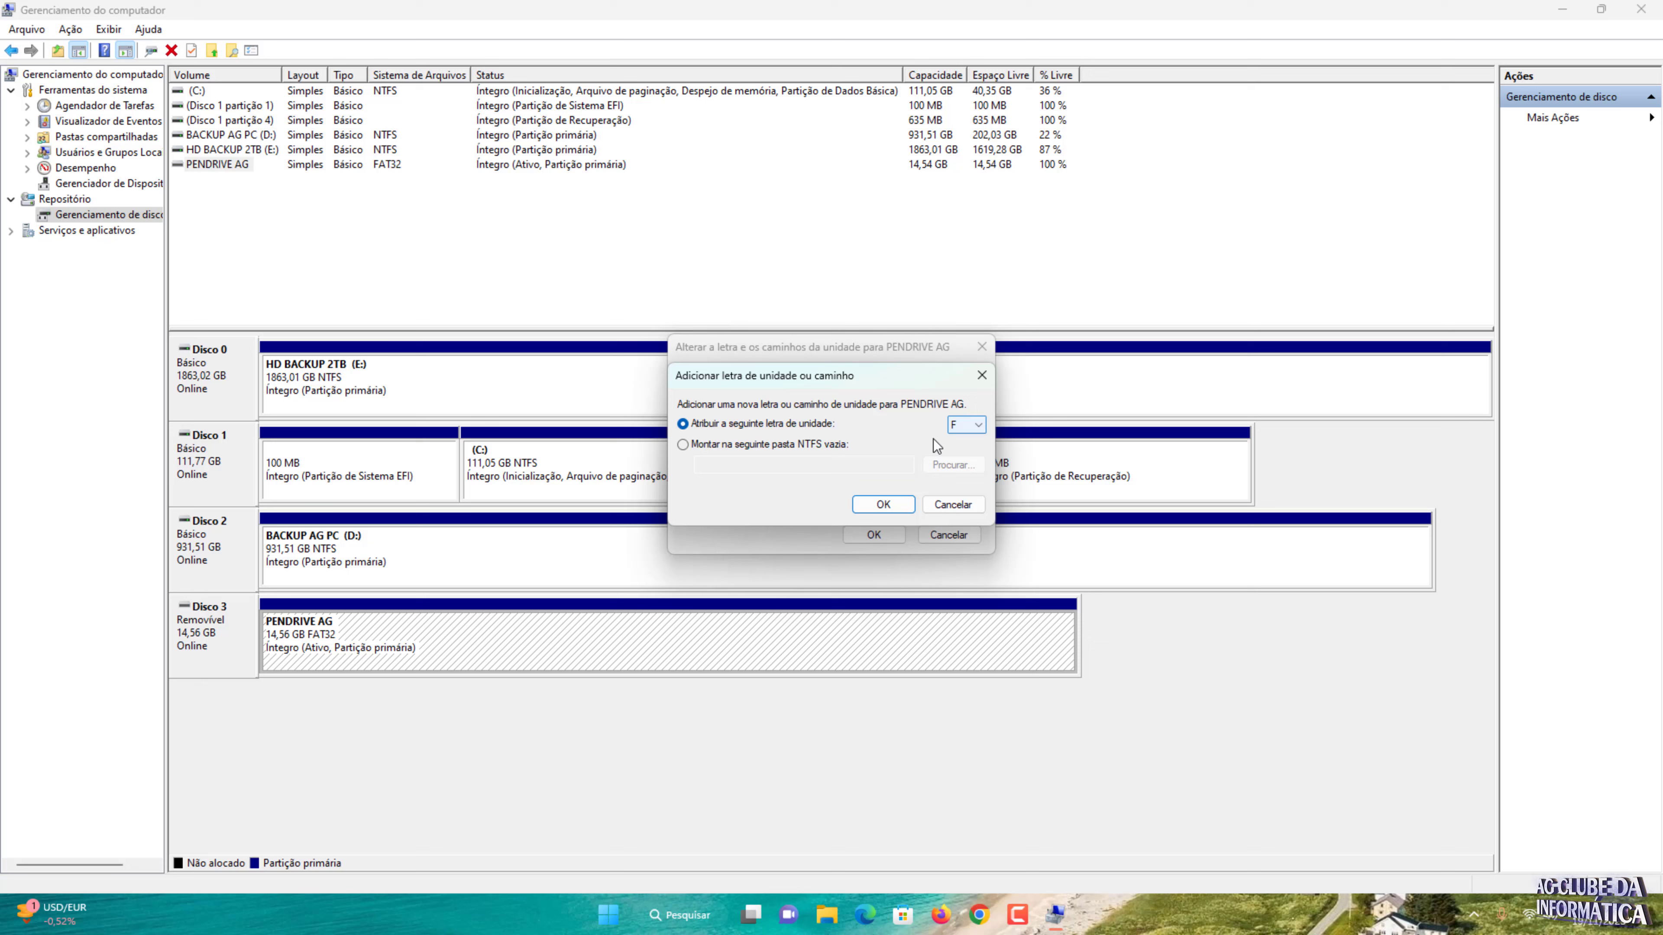
{"action": "left_click", "coordinate": [883, 505]}
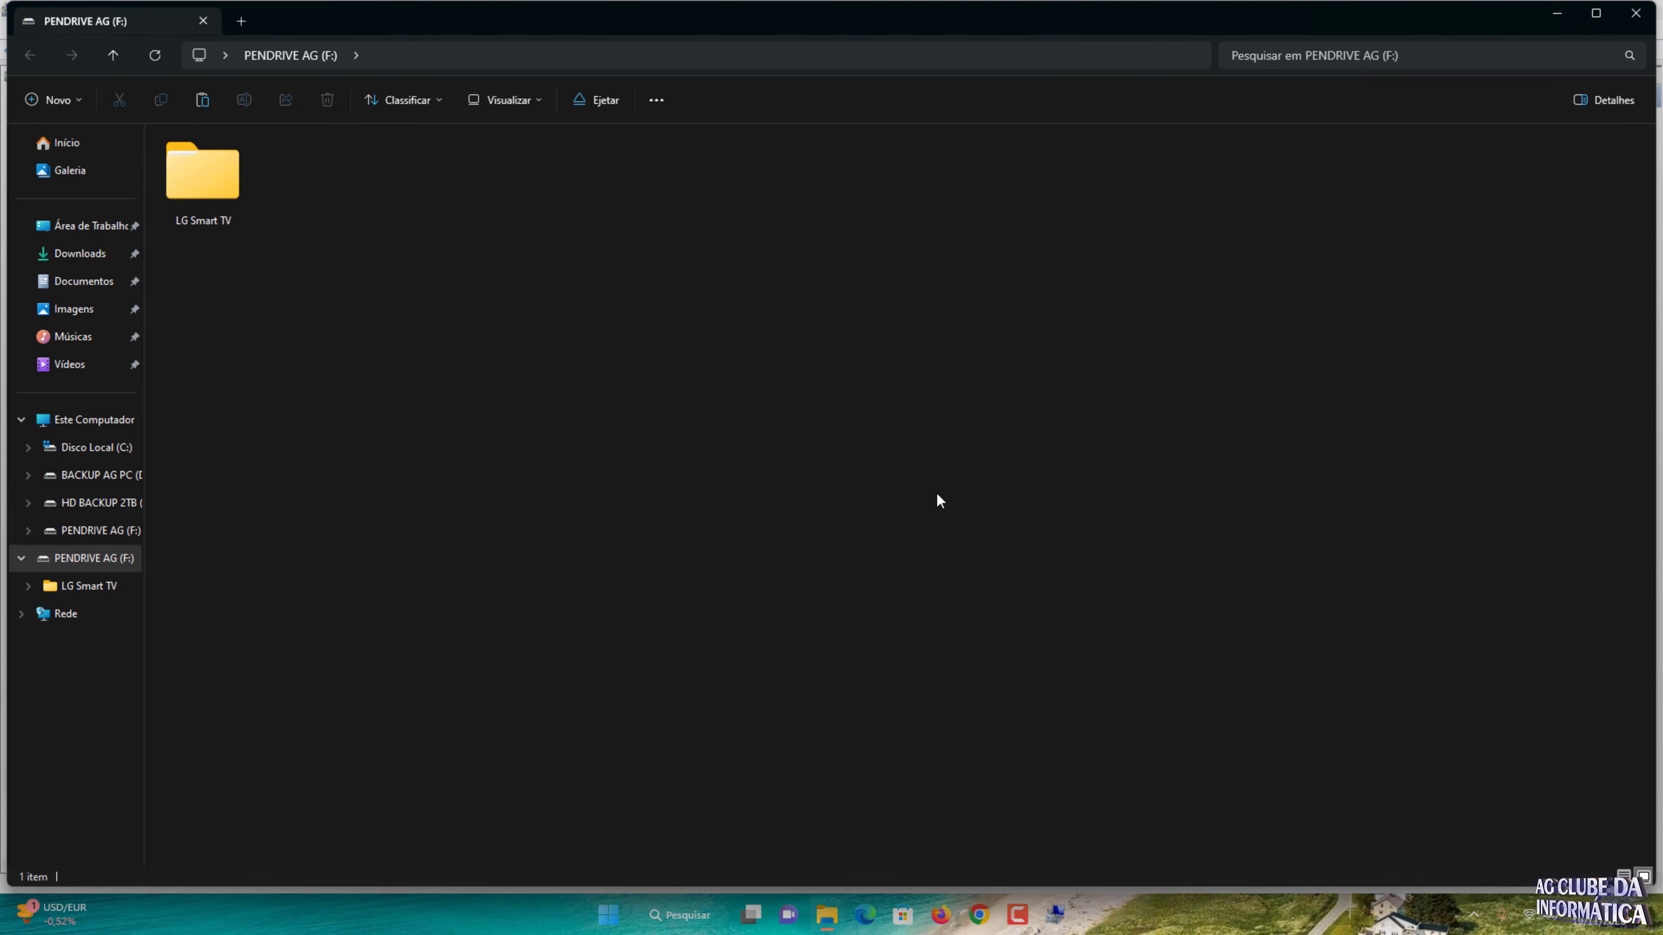
Step: Look for PENDRIVE AG (F:) in Este Computador, open the drive to check its contents, and return to the drives list
{"action": "left_click", "coordinate": [1638, 14]}
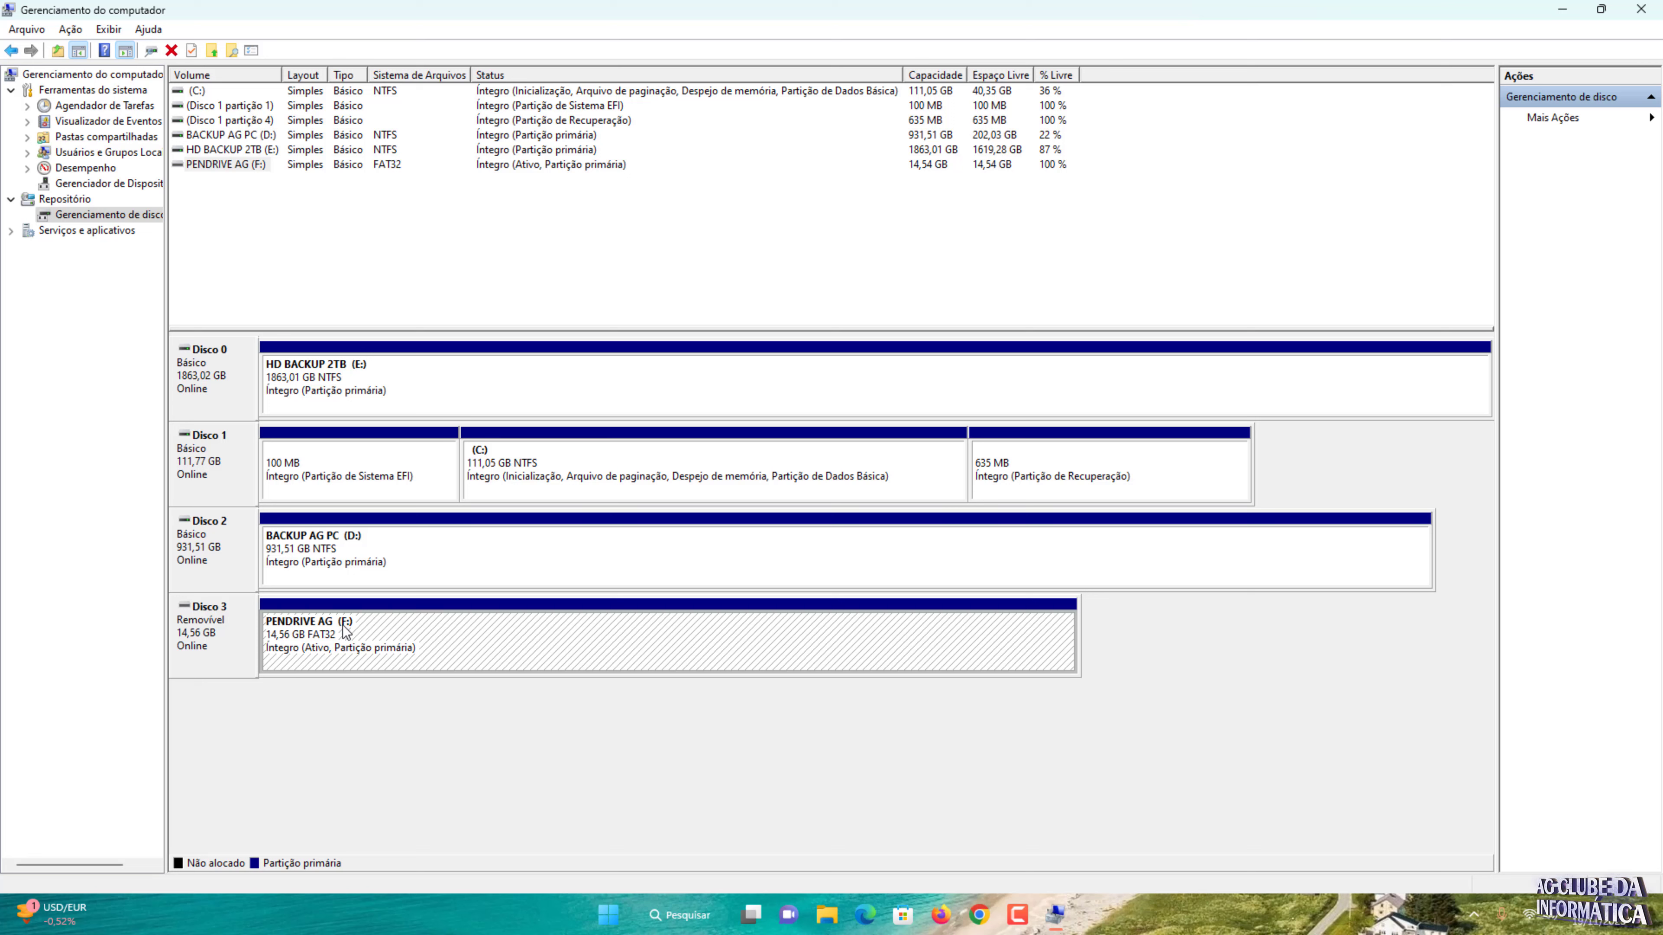
{"action": "left_click", "coordinate": [1562, 9]}
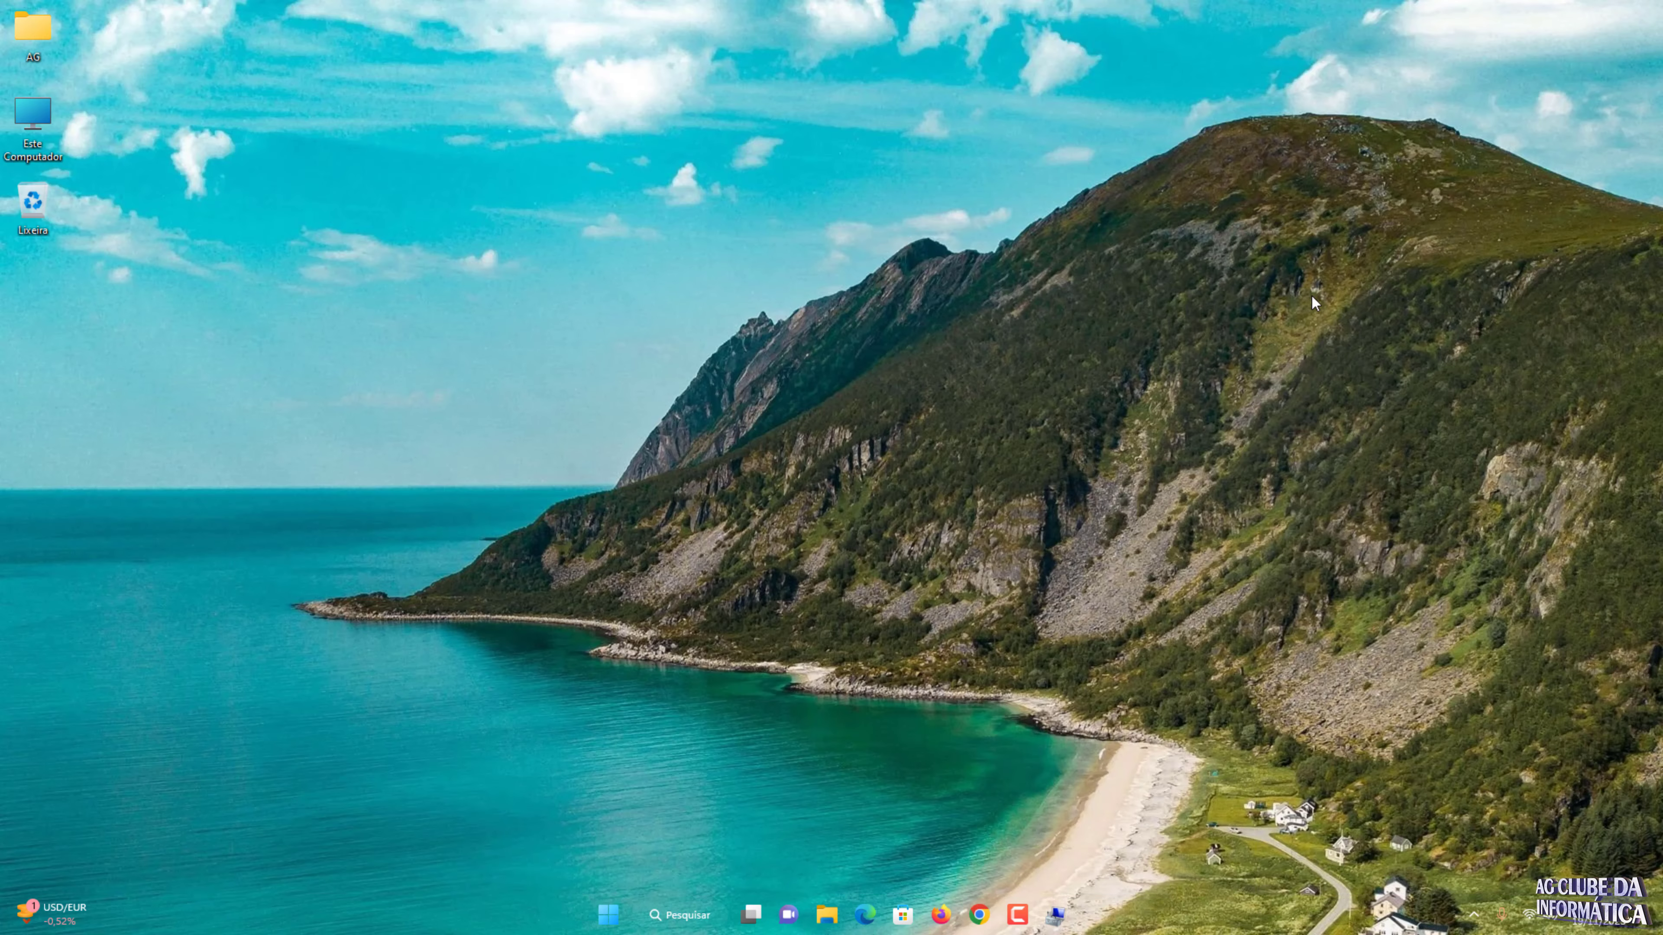
{"action": "double_click", "coordinate": [36, 121]}
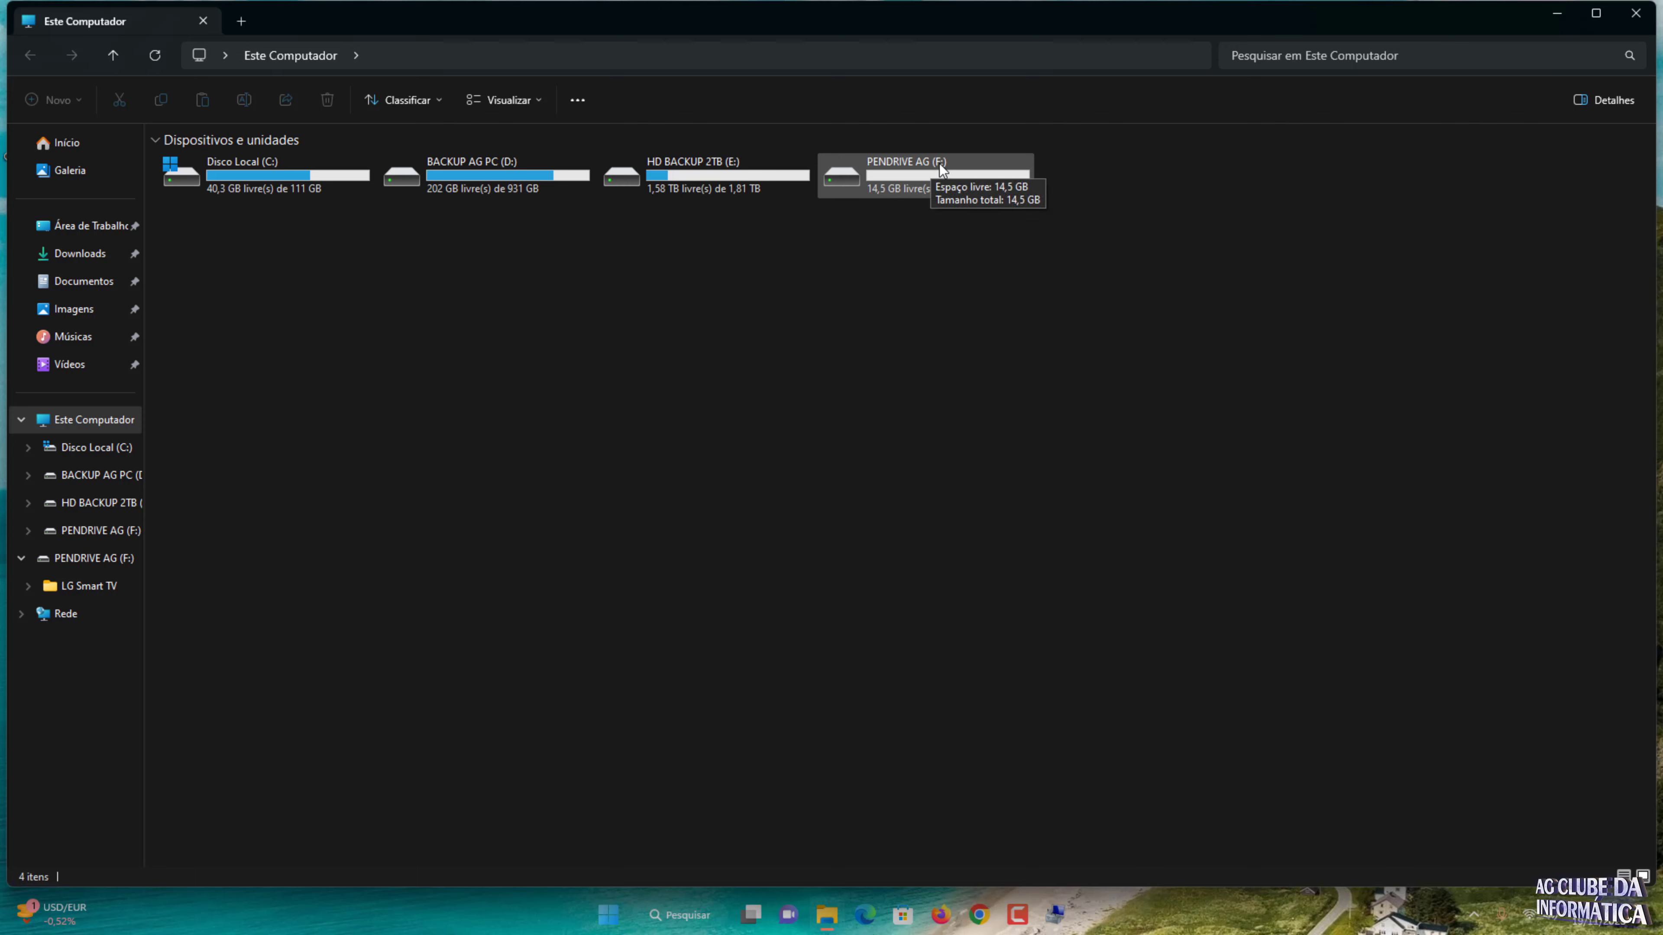
{"action": "double_click", "coordinate": [910, 180]}
{"action": "key", "text": "alt+Left"}
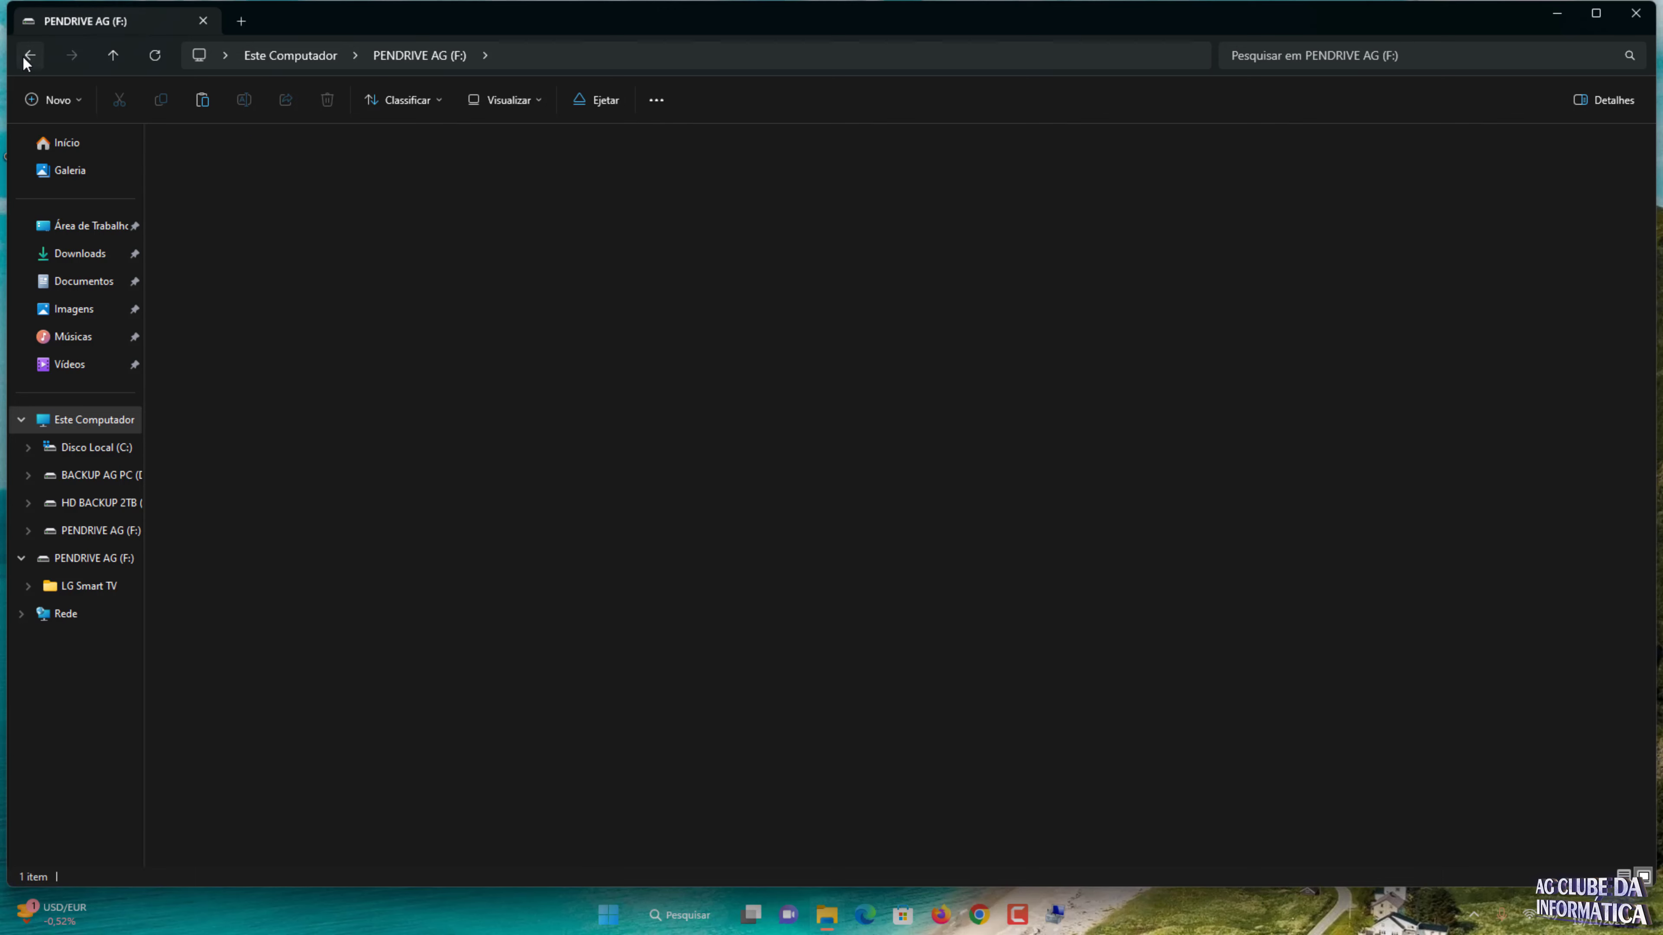